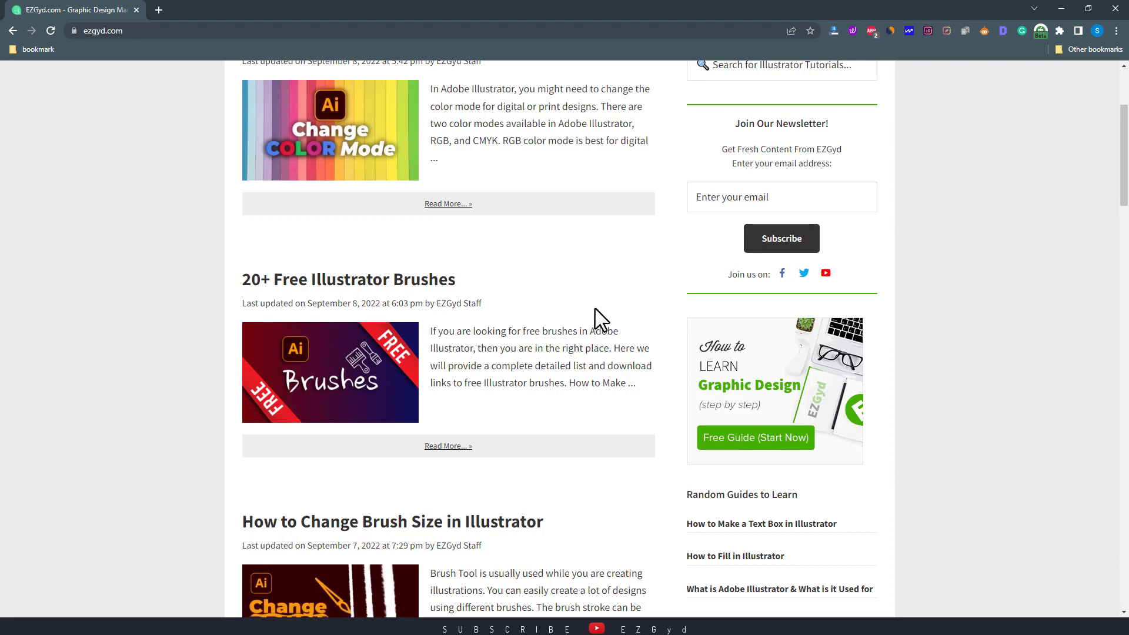
Step: Open the "20+ Free Illustrator Brushes" article and follow its link to the Rodeo: Hand Drawn Rope Brush [Free Download] page
{"action": "left_click", "coordinate": [363, 288]}
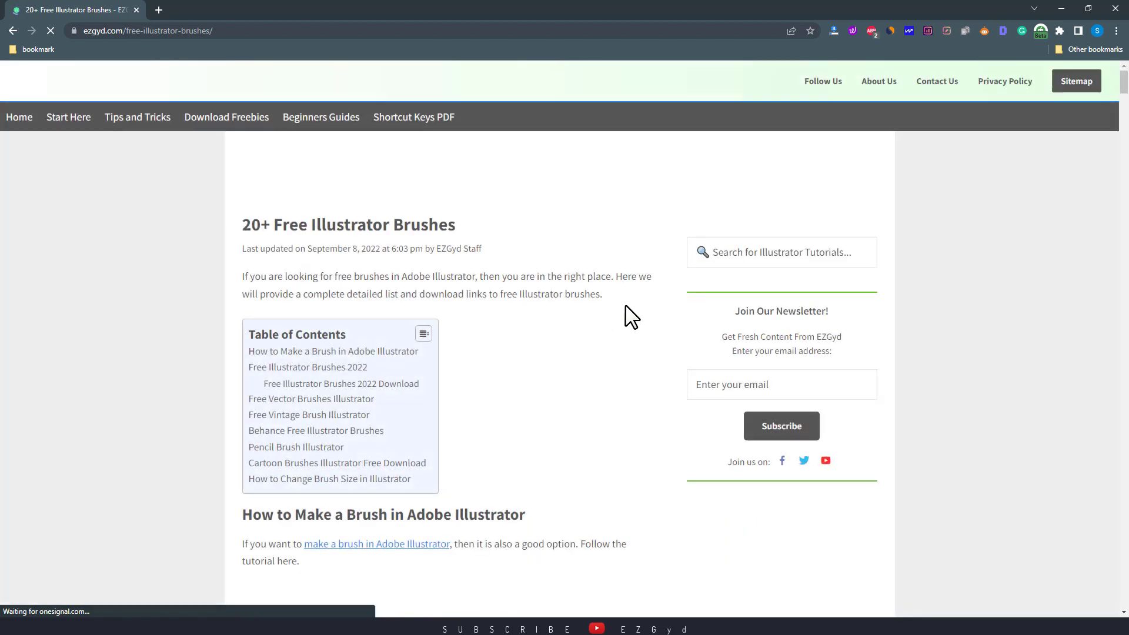
{"action": "scroll", "coordinate": [1125, 114], "scroll_direction": "down", "scroll_amount": 9}
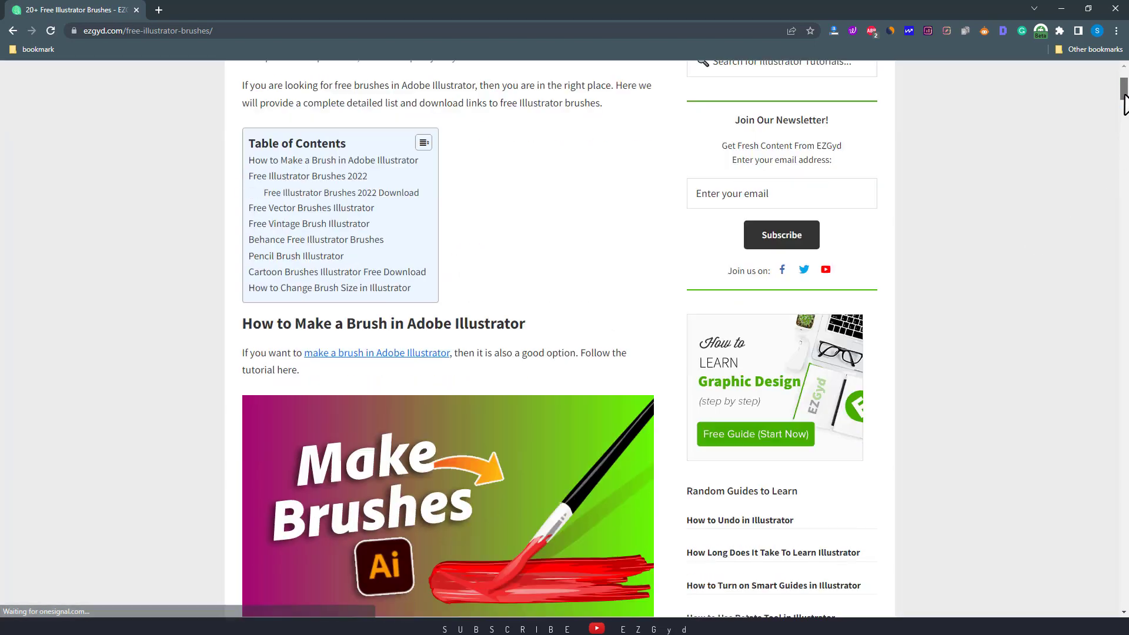
{"action": "mouse_move", "coordinate": [1125, 115]}
{"action": "left_mouse_down"}
{"action": "mouse_move", "coordinate": [1111, 412]}
{"action": "mouse_move", "coordinate": [1112, 403]}
{"action": "left_mouse_up"}
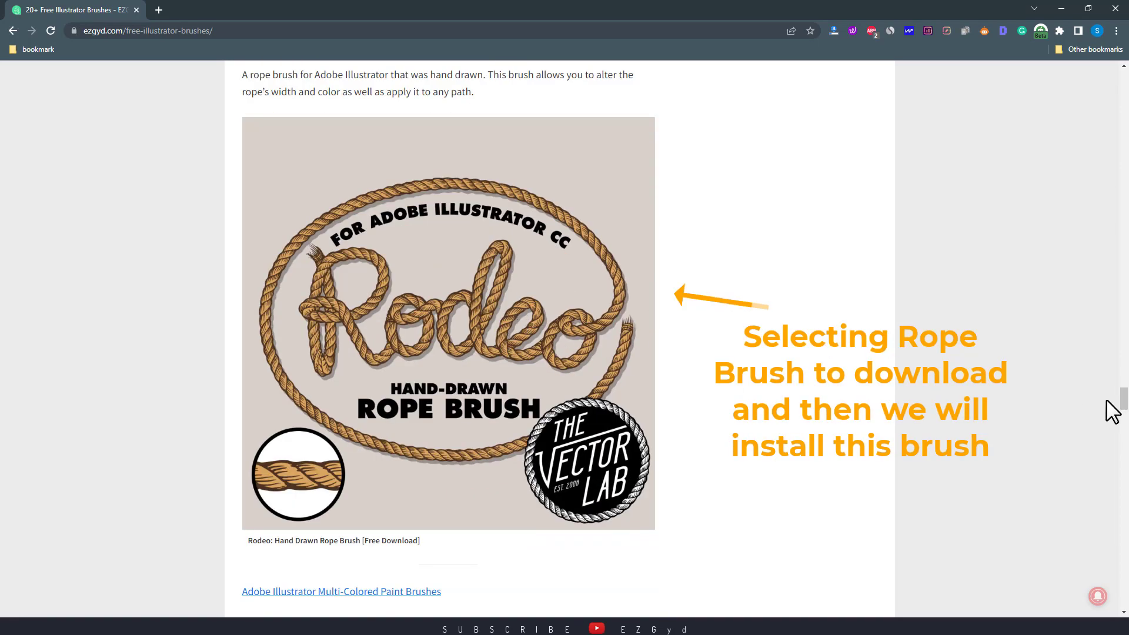
{"action": "scroll", "coordinate": [1124, 400], "scroll_direction": "up", "scroll_amount": 2}
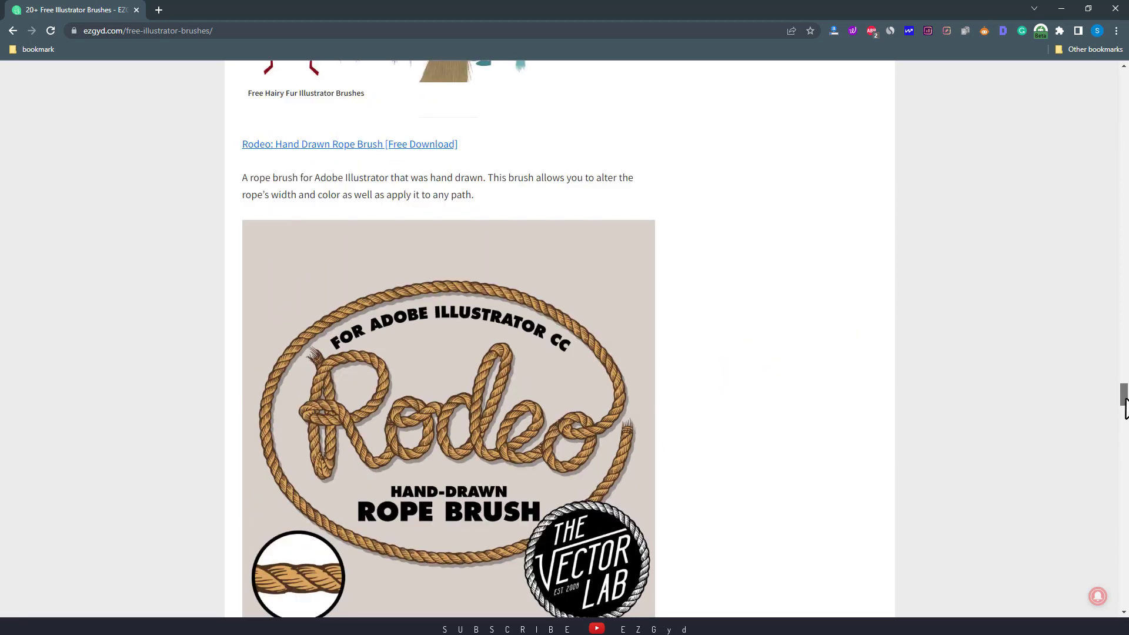
{"action": "left_click", "coordinate": [330, 147]}
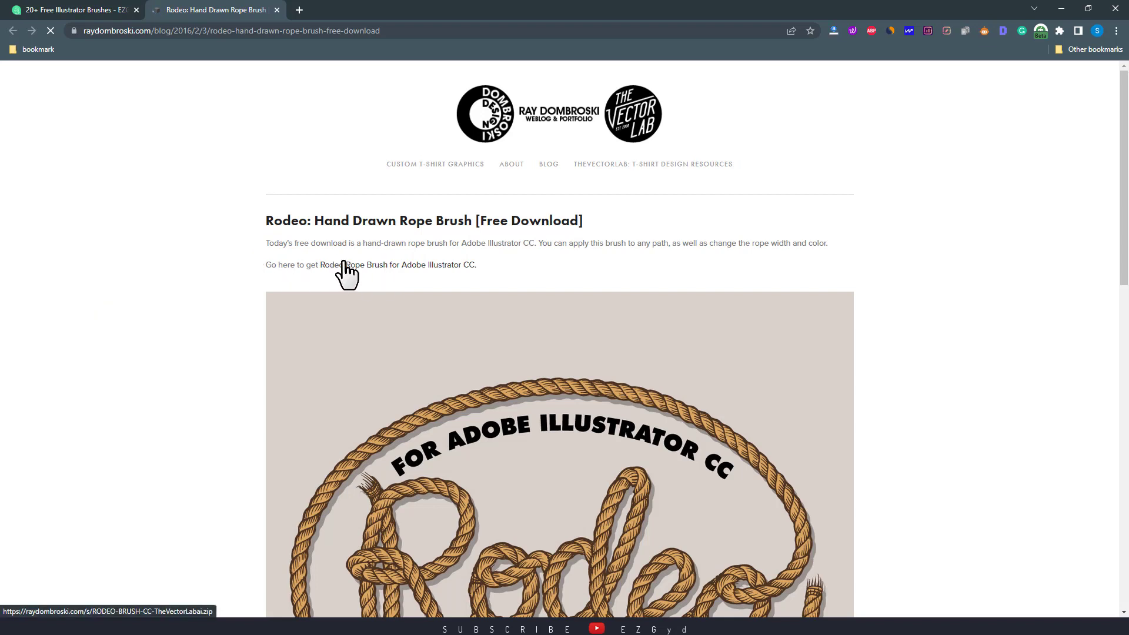
Step: Download the Rodeo Rope Brush for Adobe Illustrator CC zip, show it in its folder and refresh the folder contents
{"action": "left_click", "coordinate": [376, 266]}
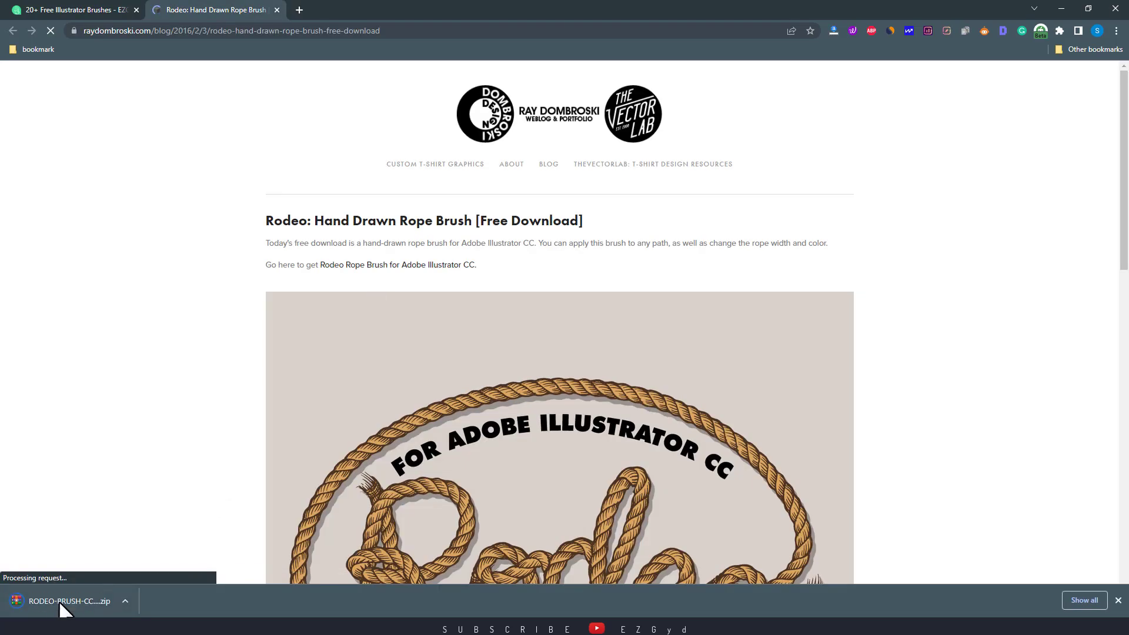
{"action": "left_click", "coordinate": [124, 600]}
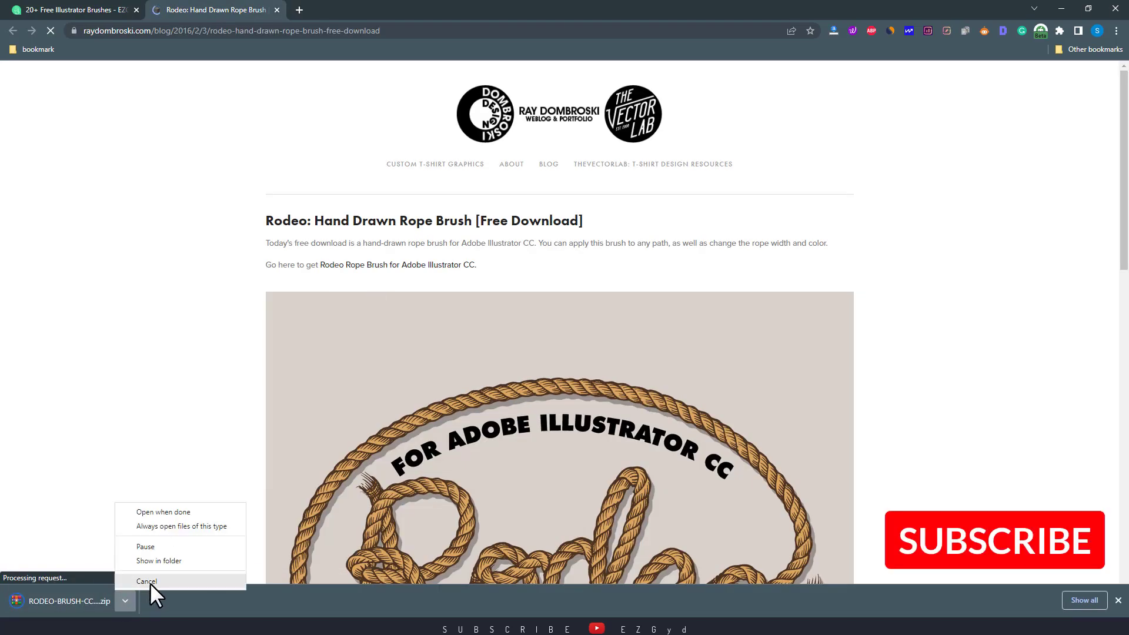
{"action": "left_click", "coordinate": [184, 561]}
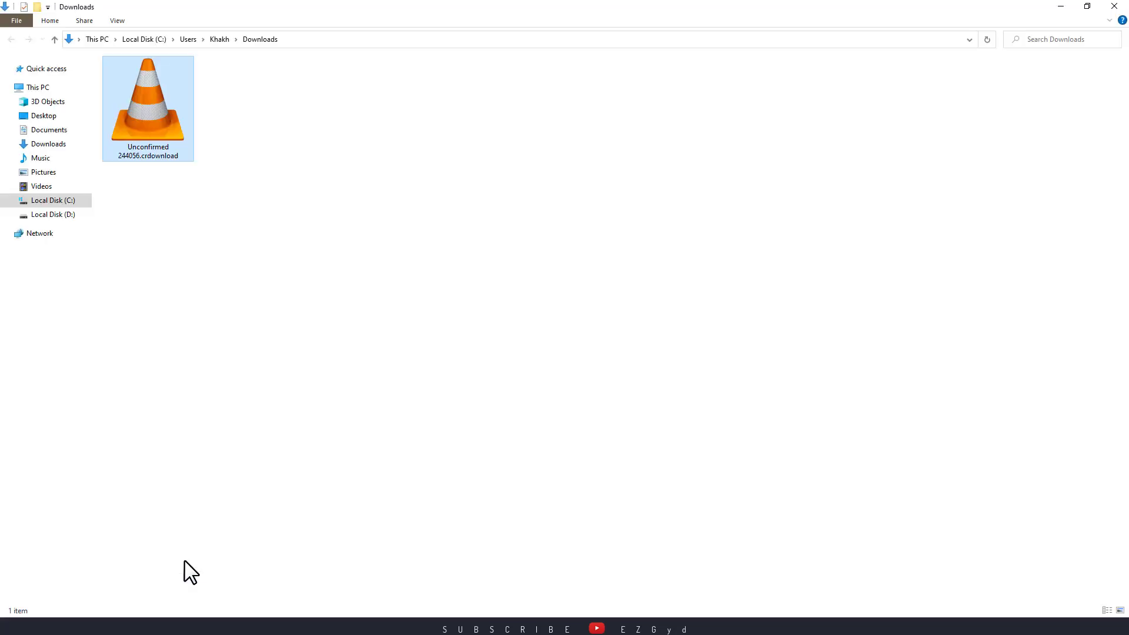
{"action": "left_click", "coordinate": [316, 342]}
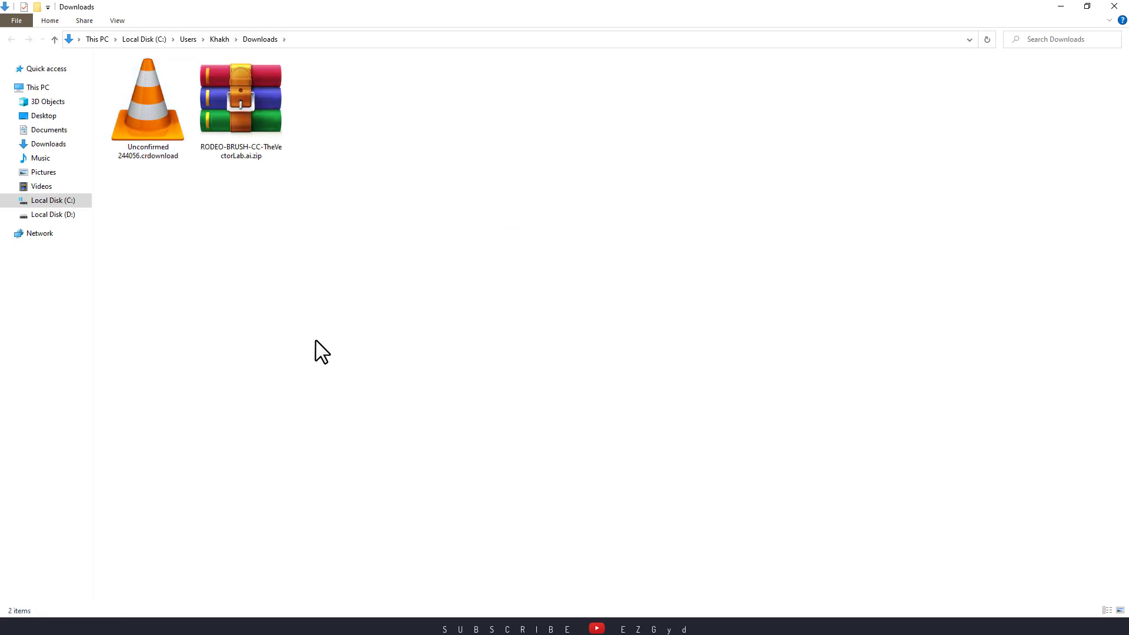
{"action": "right_click", "coordinate": [316, 342]}
{"action": "left_click", "coordinate": [349, 390]}
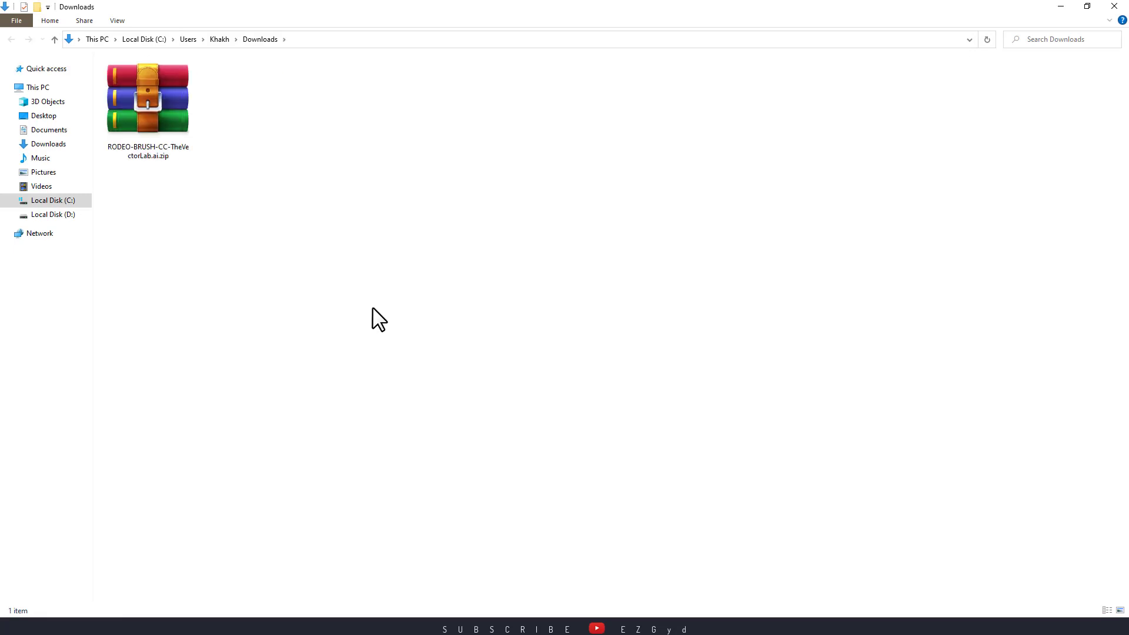
Step: Create a new folder in Downloads with the default name and move RODEO-BRUSH-CC-TheVectorLab.ai.zip into it
{"action": "right_click", "coordinate": [218, 166]}
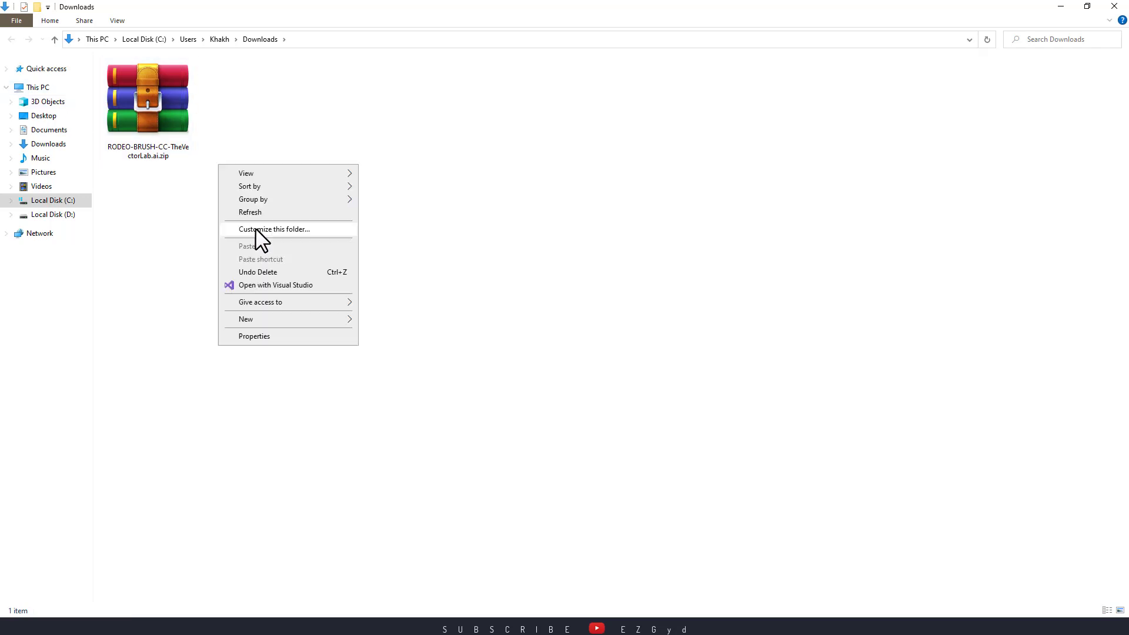
{"action": "mouse_move", "coordinate": [296, 318]}
{"action": "left_click", "coordinate": [368, 322]}
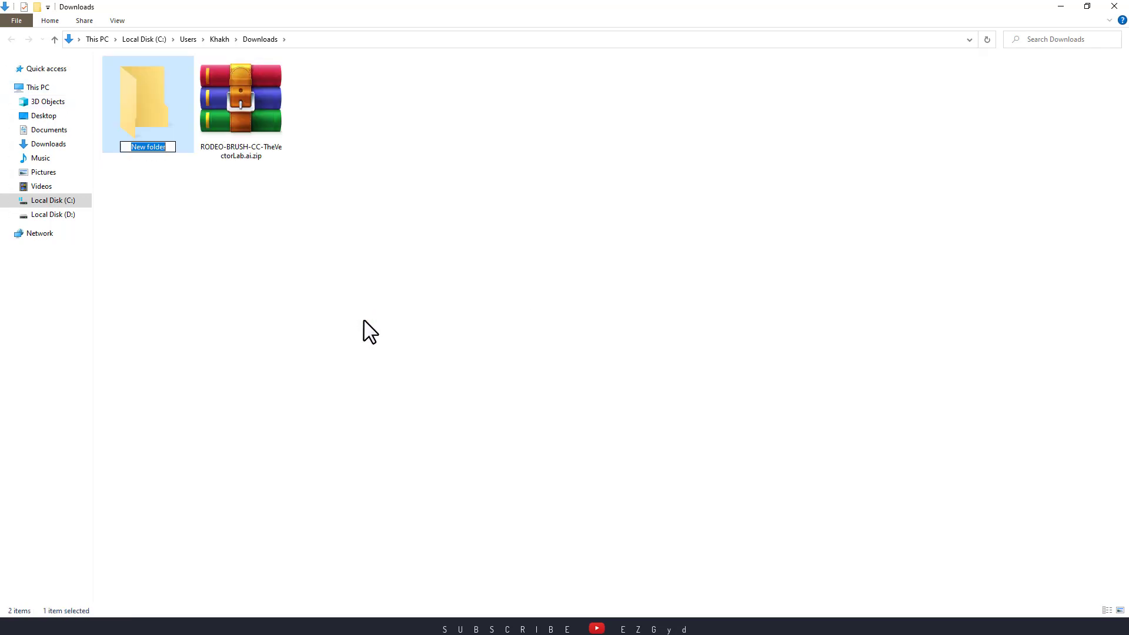
{"action": "left_click_drag", "start_coordinate": [238, 134], "coordinate": [146, 118]}
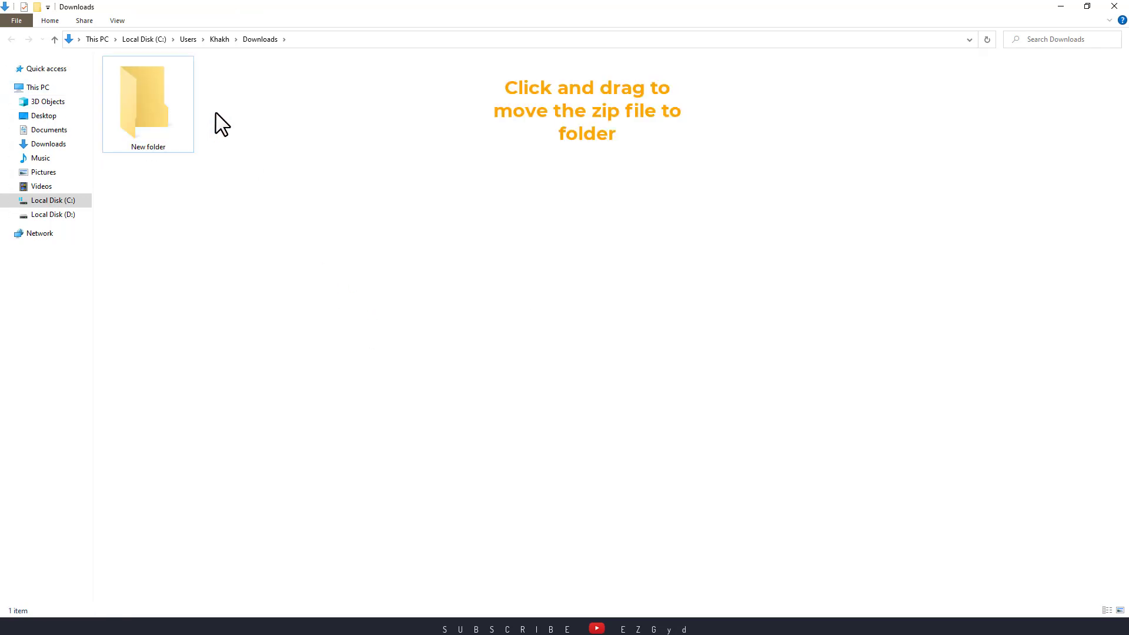
Step: Extract RODEO-BRUSH-CC-TheVectorLab.ai.zip directly inside the new folder
{"action": "double_click", "coordinate": [154, 99]}
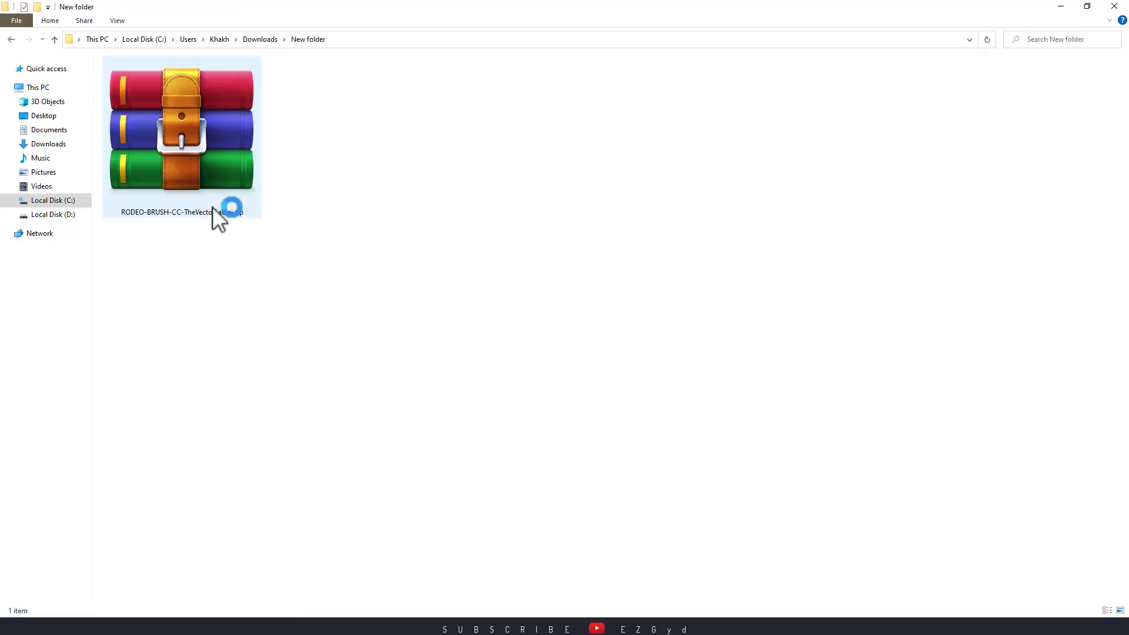
{"action": "right_click", "coordinate": [205, 151]}
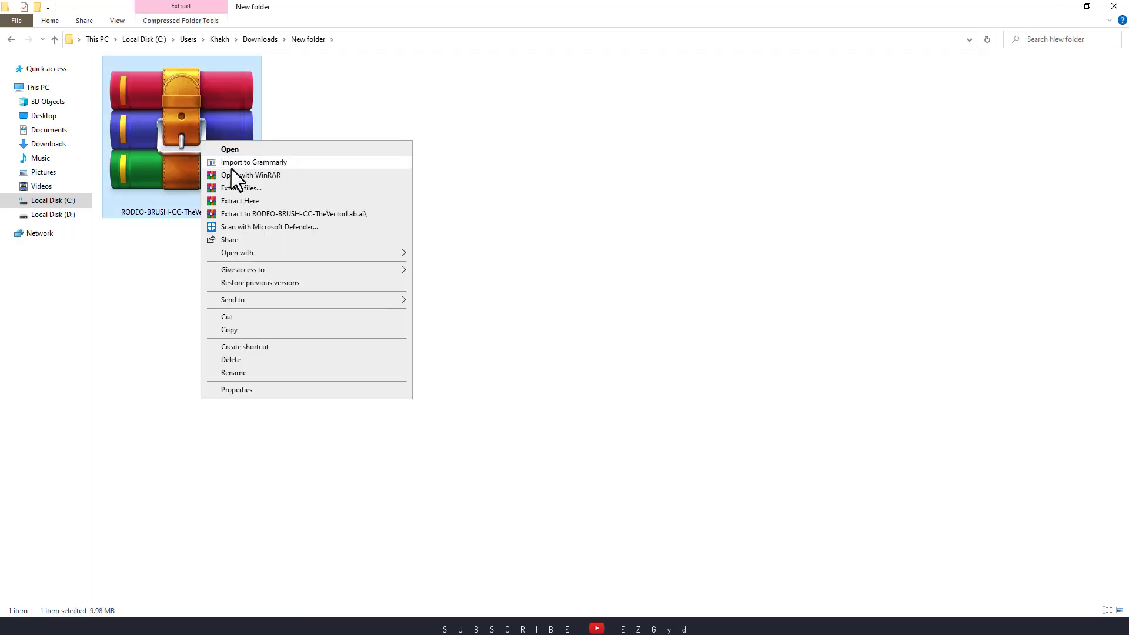
{"action": "left_click", "coordinate": [261, 201]}
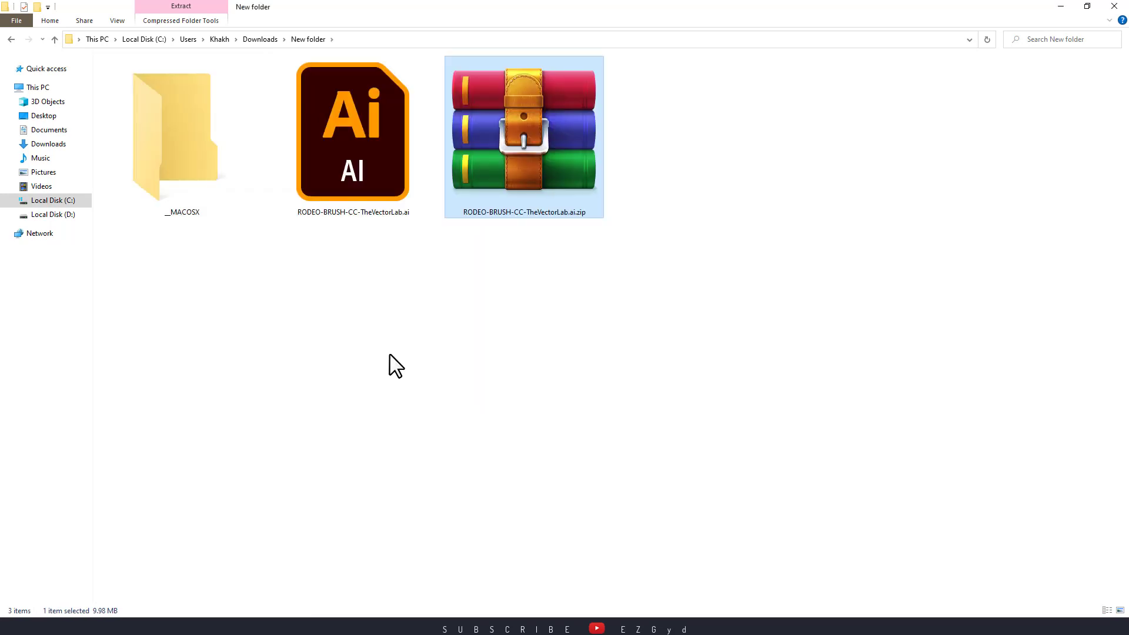
{"action": "left_click_drag", "start_coordinate": [390, 356], "coordinate": [206, 176]}
{"action": "left_click", "coordinate": [387, 184]}
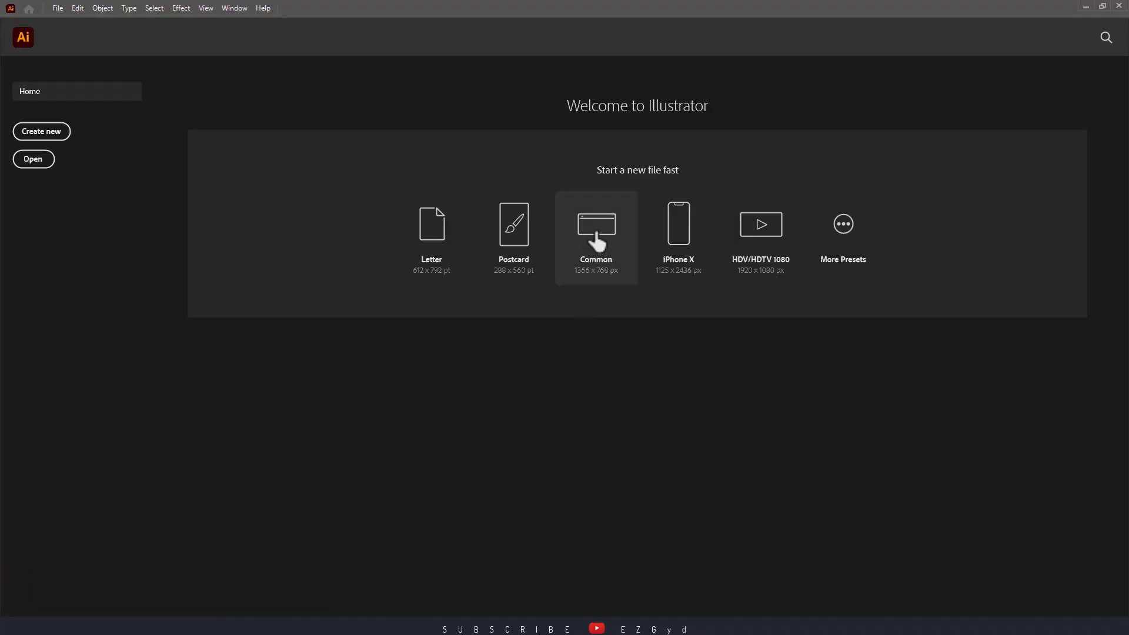
Step: Switch to Illustrator, create a new document from the Common 1366 x 768 px preset and display the Brushes panel
{"action": "left_click", "coordinate": [597, 235]}
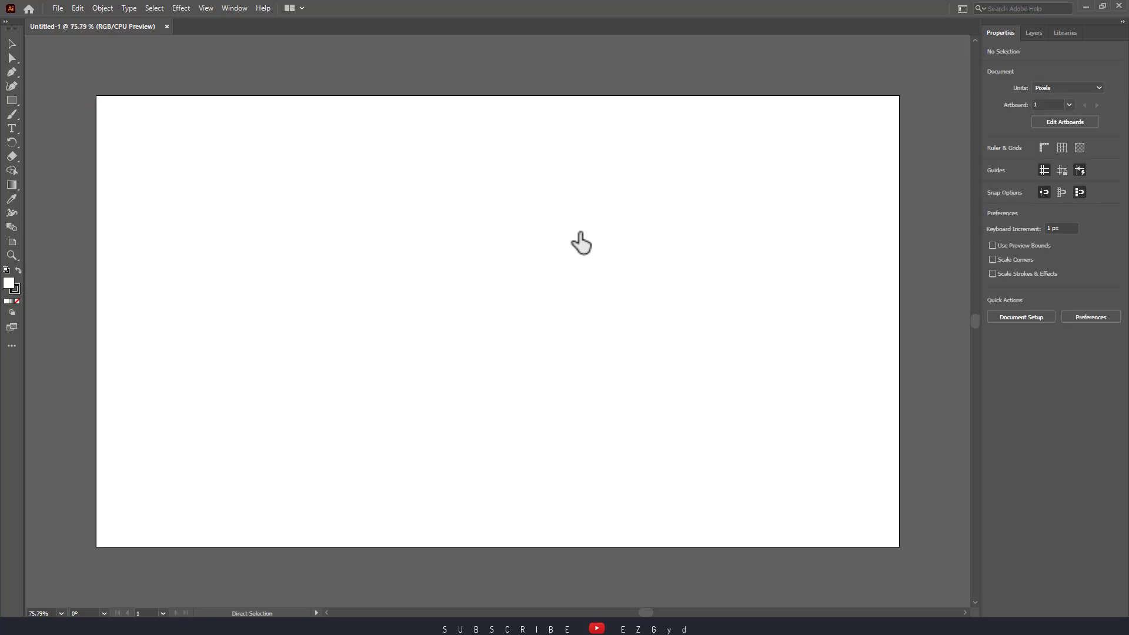
{"action": "key", "text": "ctrl+1"}
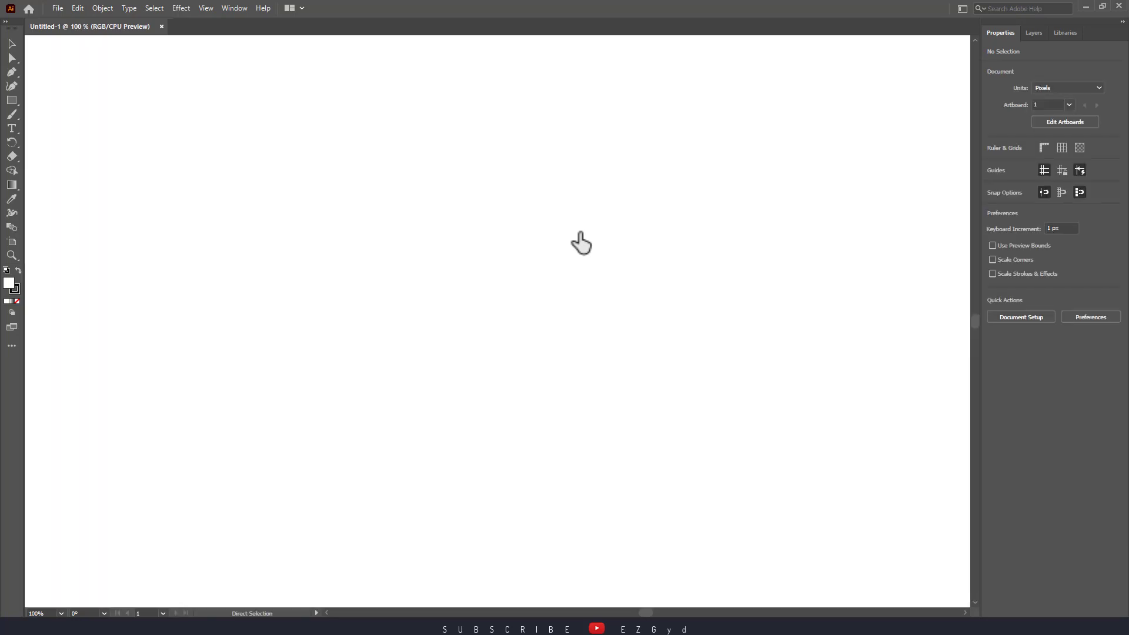
{"action": "left_click", "coordinate": [235, 8]}
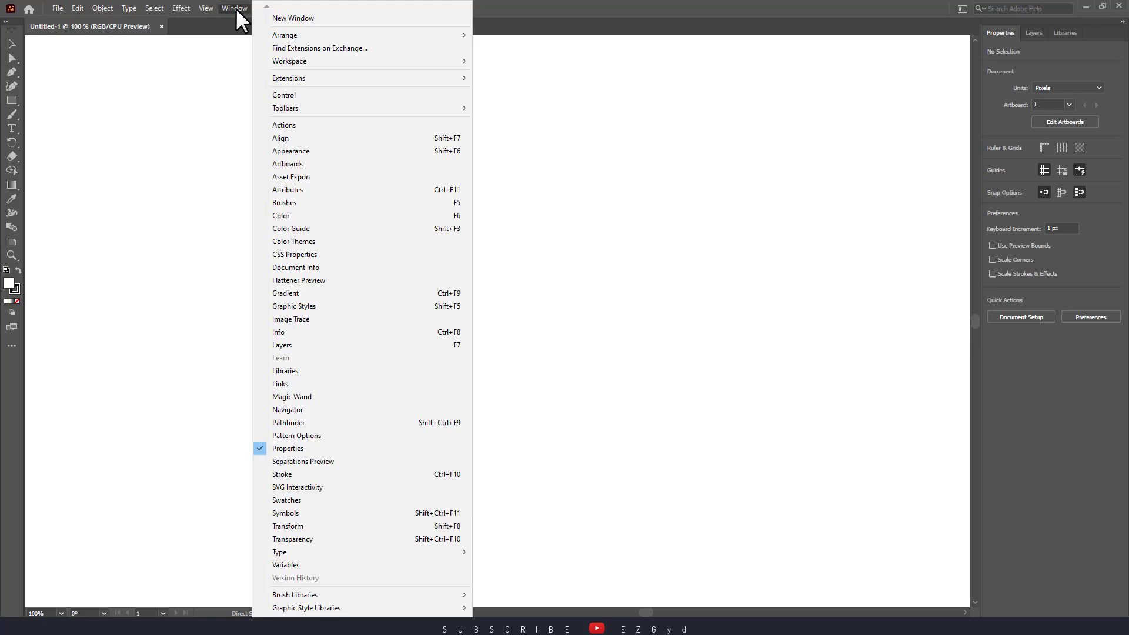
{"action": "left_click", "coordinate": [312, 203]}
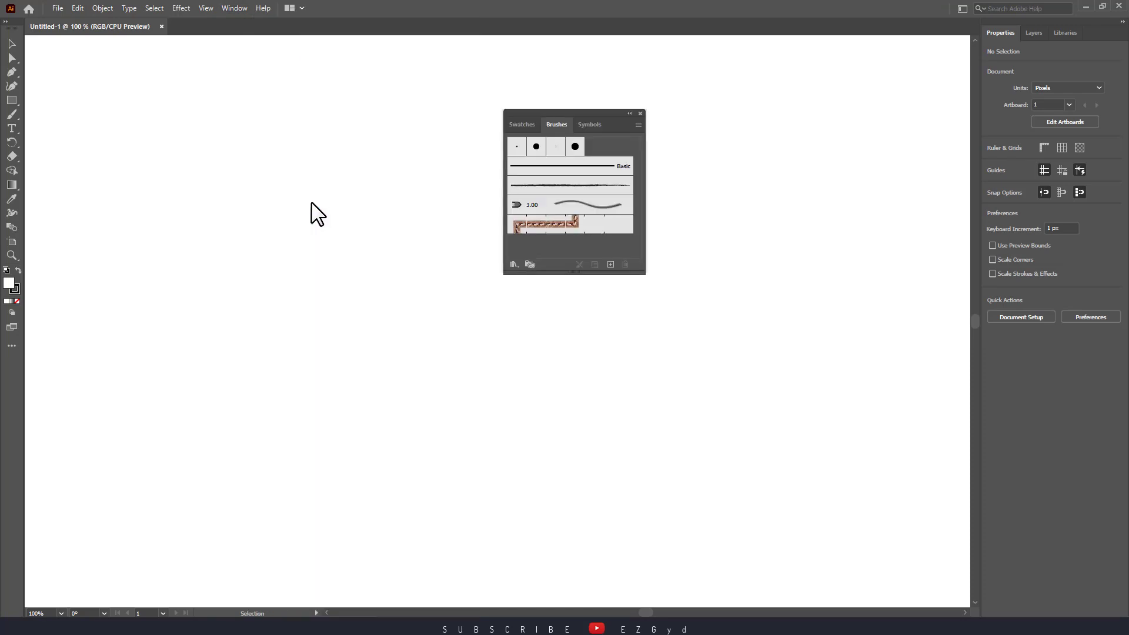
Step: Load RODEO-BRUSH-CC-TheVectorLab.ai from the new folder in Downloads as another brush library, viewing the files as large icons
{"action": "left_click", "coordinate": [514, 263]}
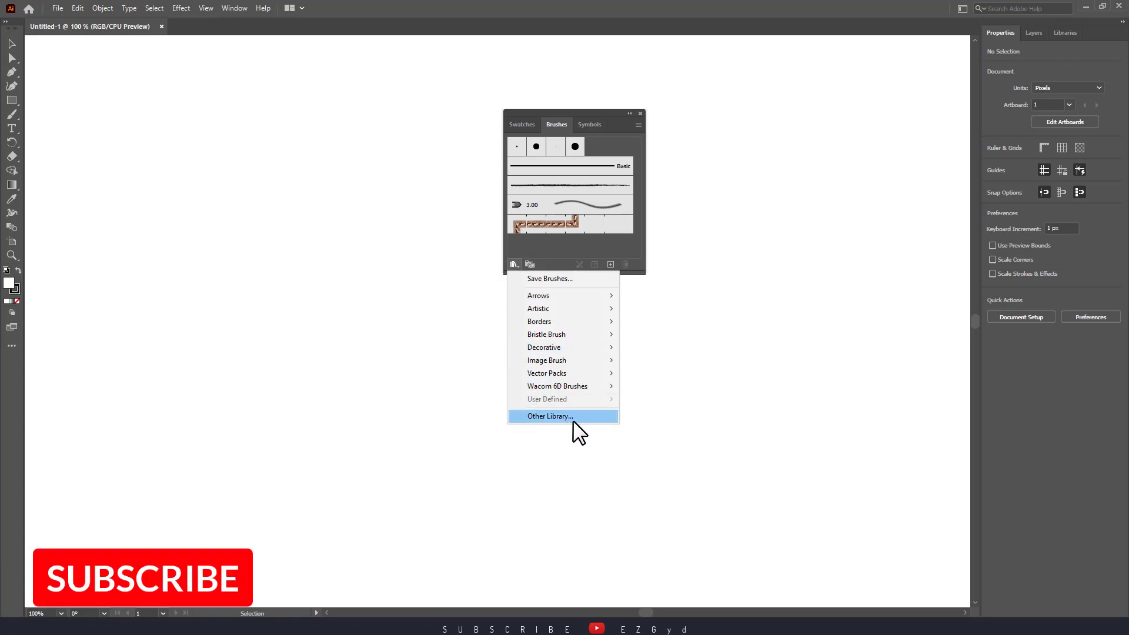
{"action": "left_click", "coordinate": [550, 416]}
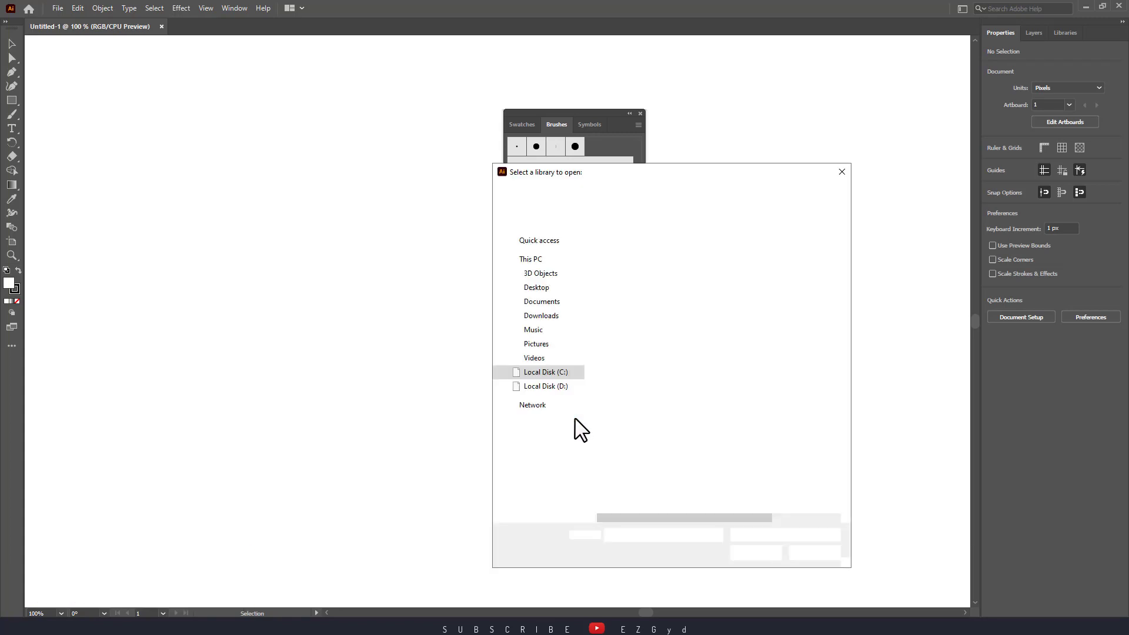
{"action": "mouse_move", "coordinate": [592, 179]}
{"action": "left_mouse_down"}
{"action": "mouse_move", "coordinate": [380, 177]}
{"action": "mouse_move", "coordinate": [229, 137]}
{"action": "left_mouse_up"}
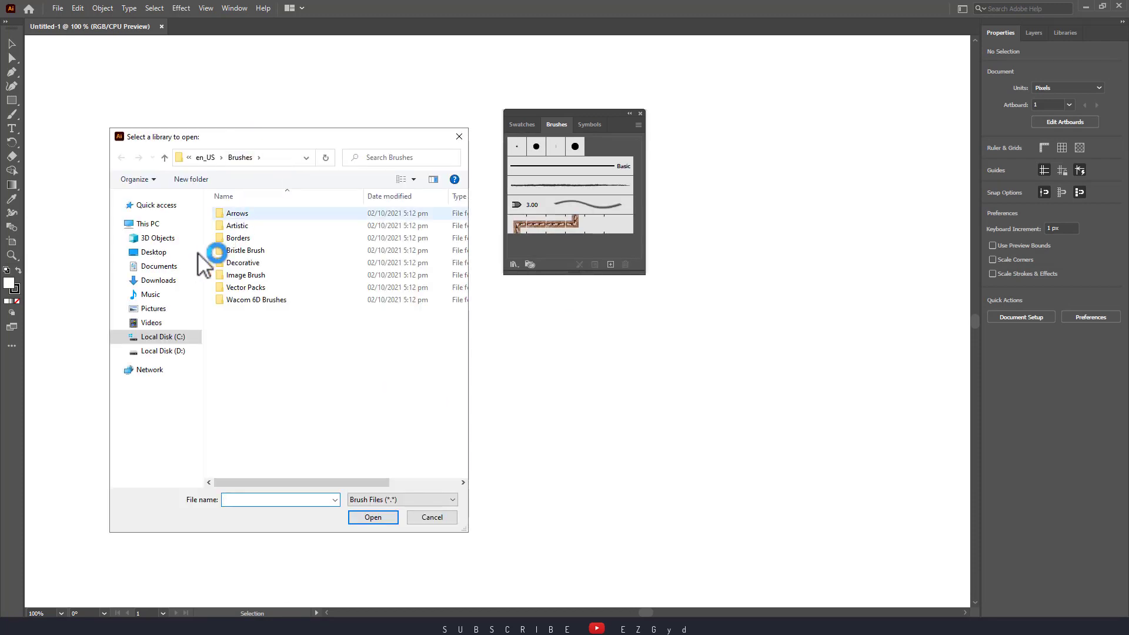
{"action": "left_click", "coordinate": [182, 284]}
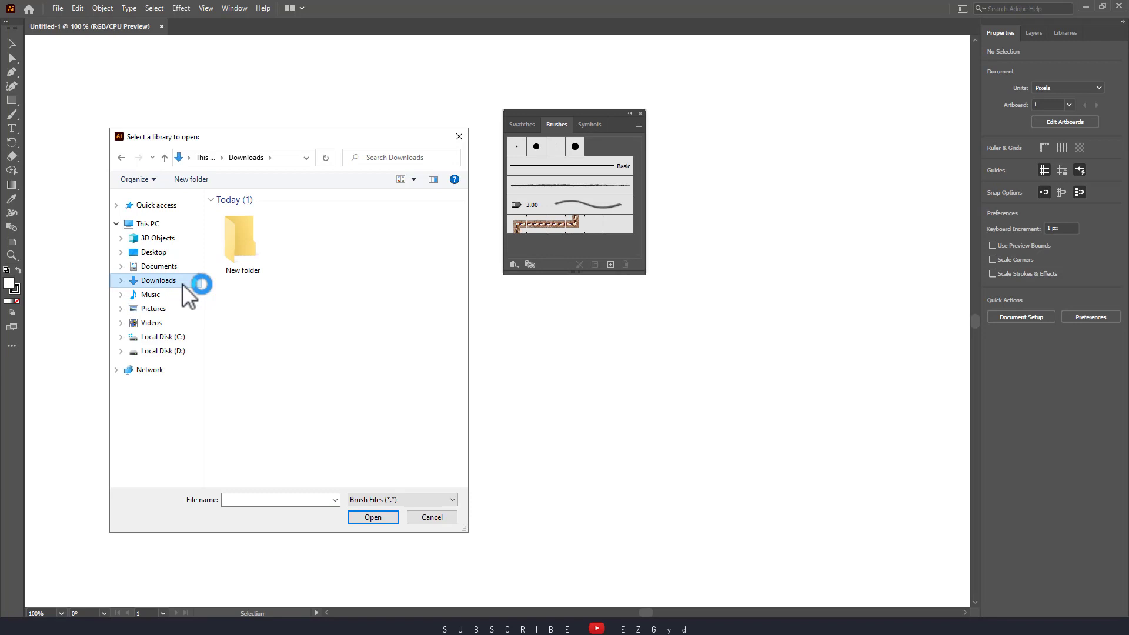
{"action": "left_click", "coordinate": [237, 247]}
{"action": "double_click", "coordinate": [236, 246]}
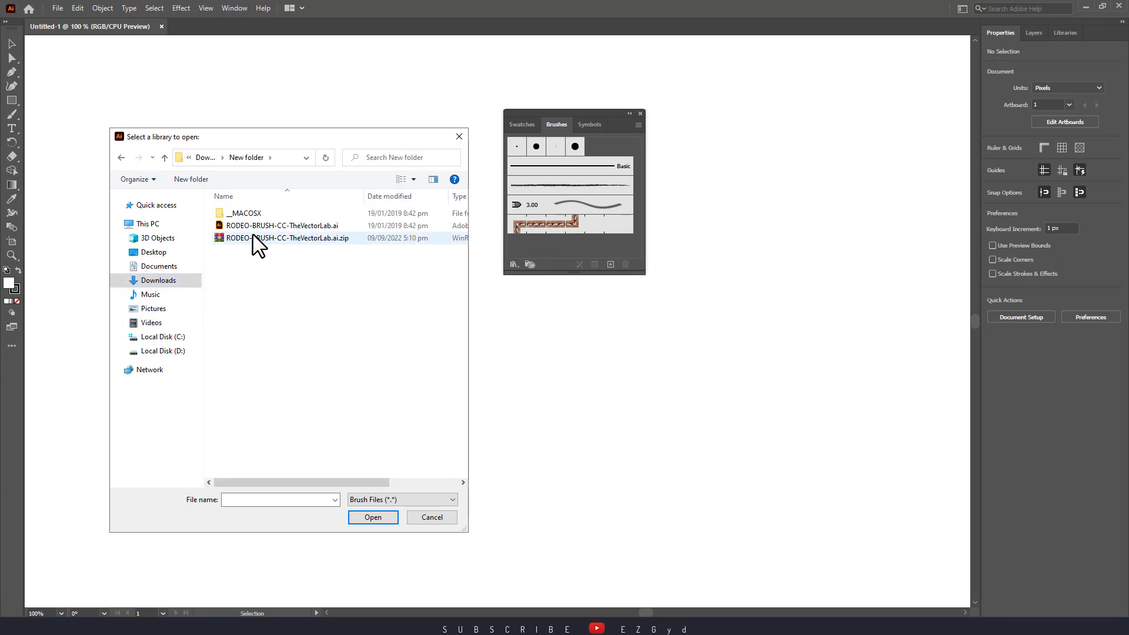
{"action": "left_click", "coordinate": [254, 225]}
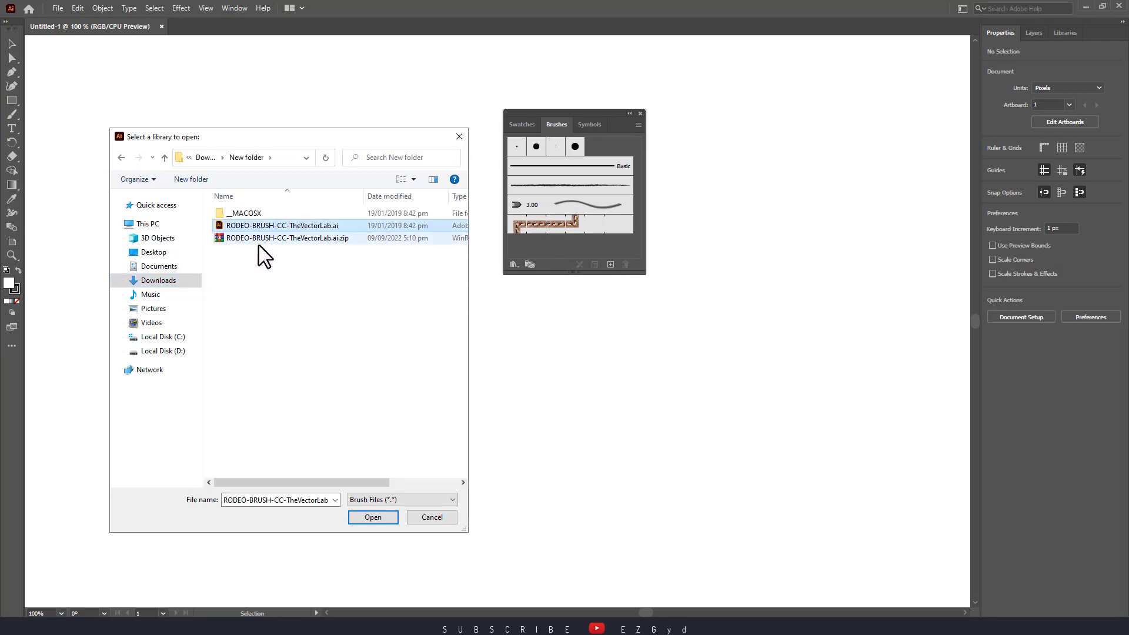
{"action": "right_click", "coordinate": [275, 277]}
{"action": "mouse_move", "coordinate": [278, 283]}
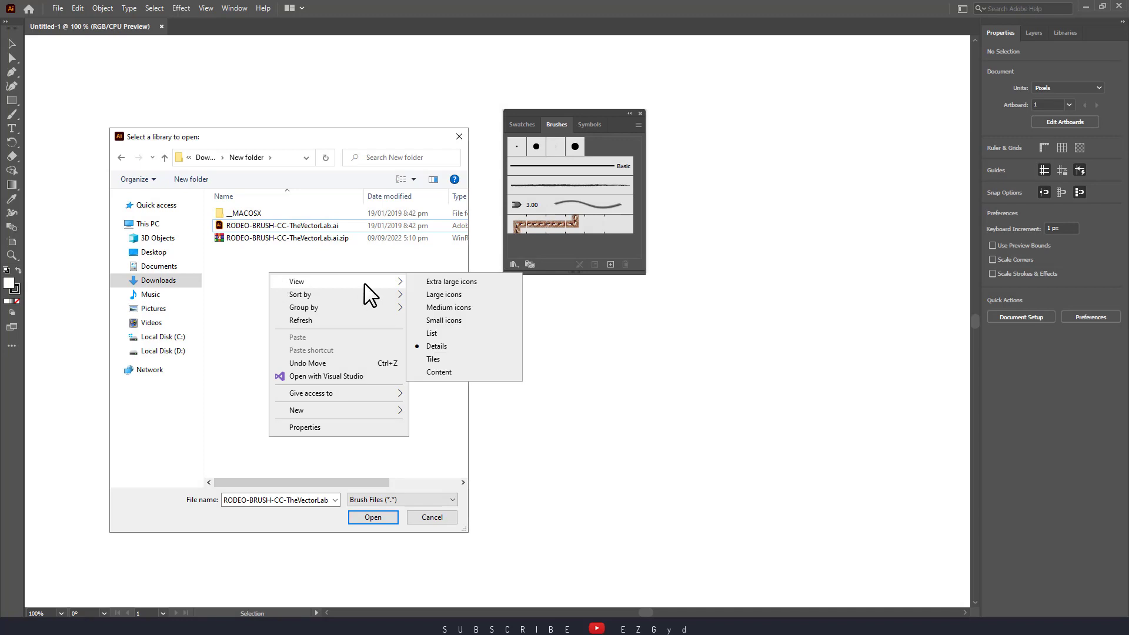
{"action": "left_click", "coordinate": [438, 295]}
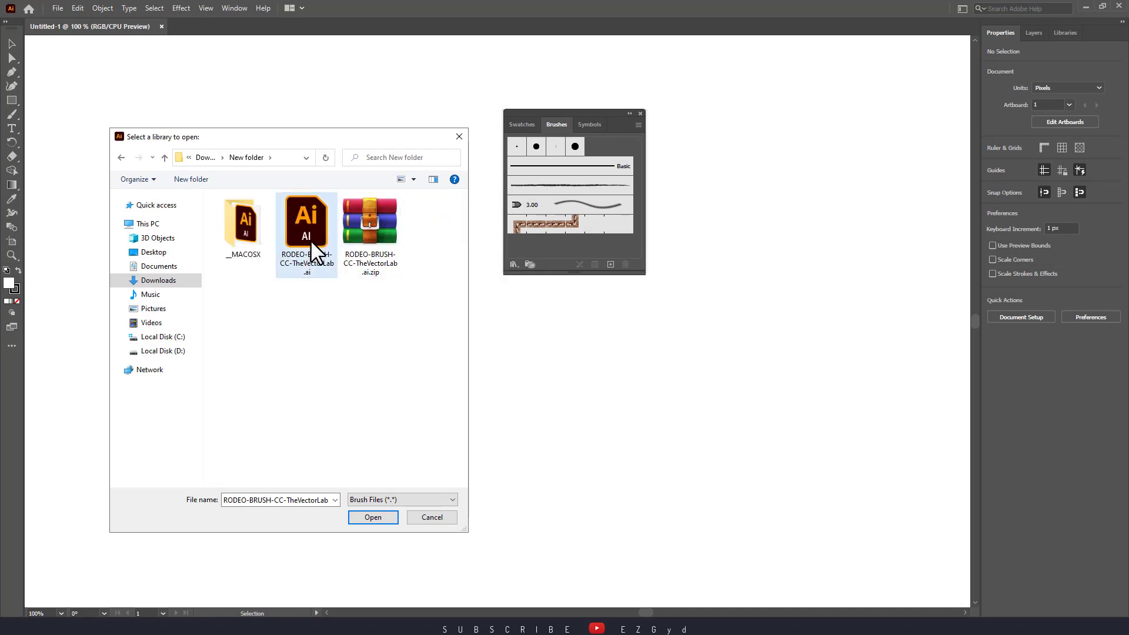
{"action": "left_click", "coordinate": [373, 517]}
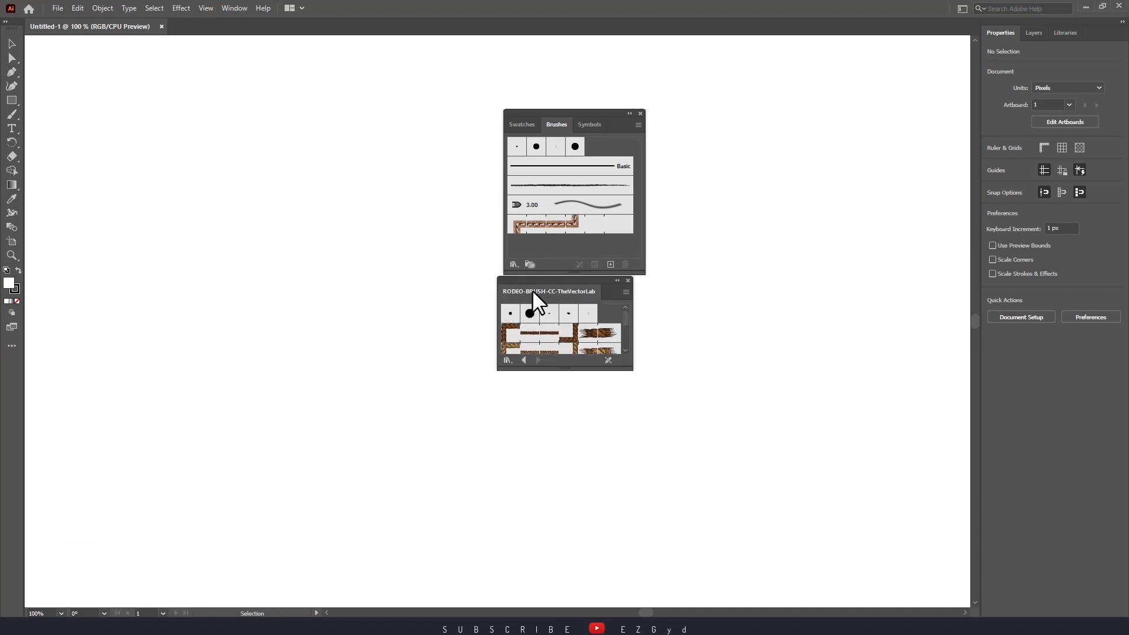
Step: Enlarge the RODEO-BRUSH-CC-TheVectorLab panel to show all brushes, move it to the artboard's edge and detach Swatches below it
{"action": "left_click_drag", "start_coordinate": [562, 371], "coordinate": [572, 537]}
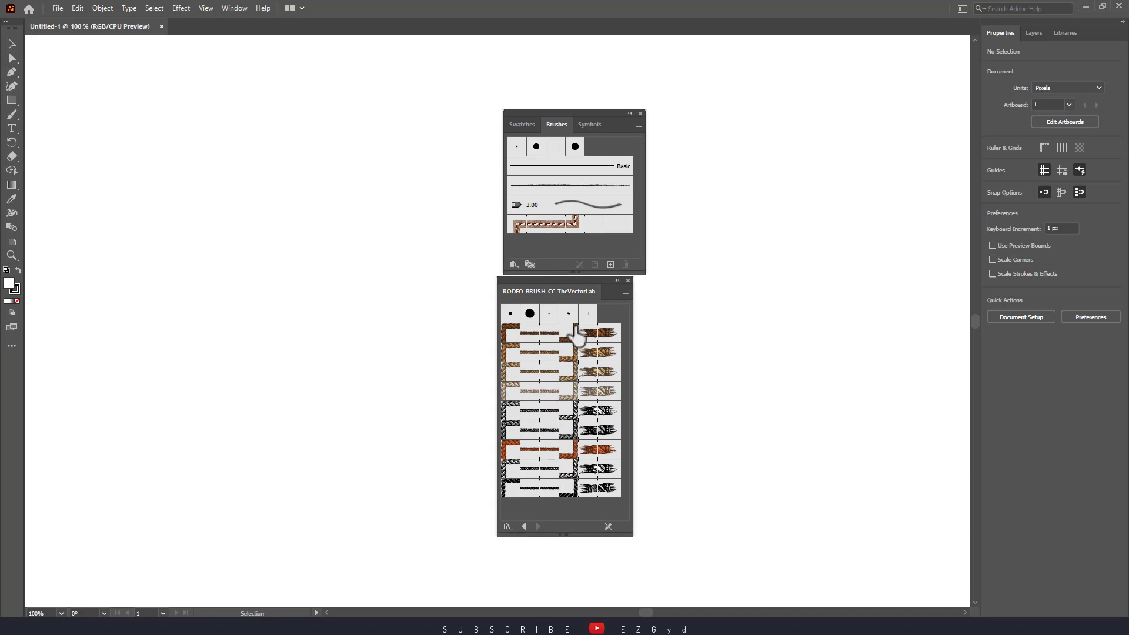
{"action": "mouse_move", "coordinate": [571, 283]}
{"action": "left_mouse_down"}
{"action": "mouse_move", "coordinate": [469, 285]}
{"action": "mouse_move", "coordinate": [139, 134]}
{"action": "mouse_move", "coordinate": [123, 106]}
{"action": "left_mouse_up"}
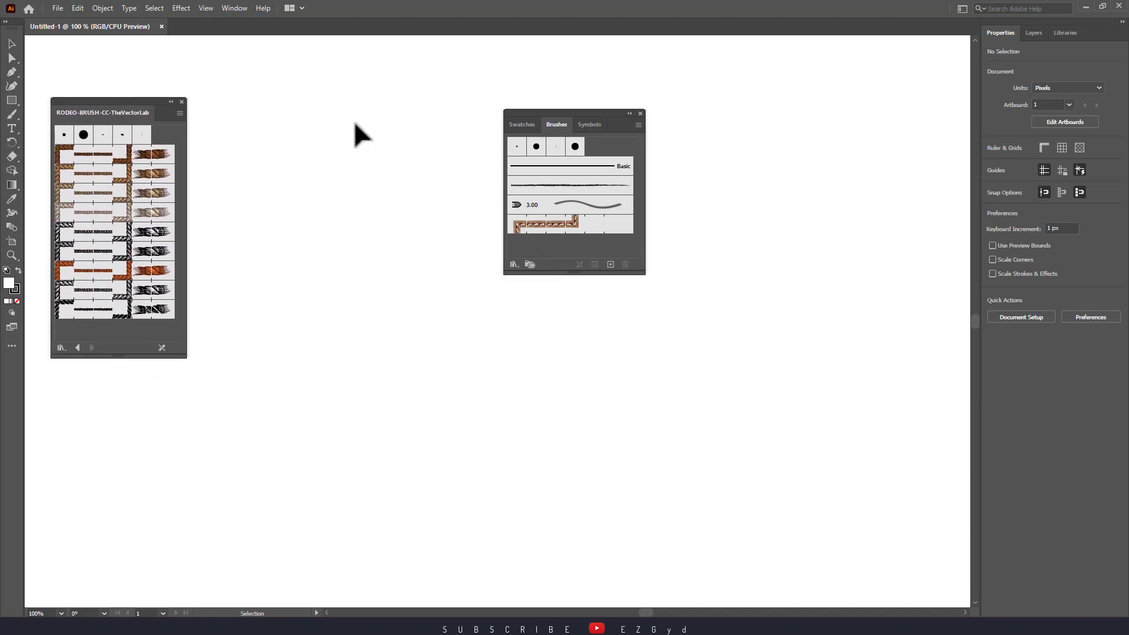
{"action": "mouse_move", "coordinate": [539, 123]}
{"action": "left_mouse_down"}
{"action": "mouse_move", "coordinate": [404, 121]}
{"action": "mouse_move", "coordinate": [182, 368]}
{"action": "mouse_move", "coordinate": [74, 377]}
{"action": "left_mouse_up"}
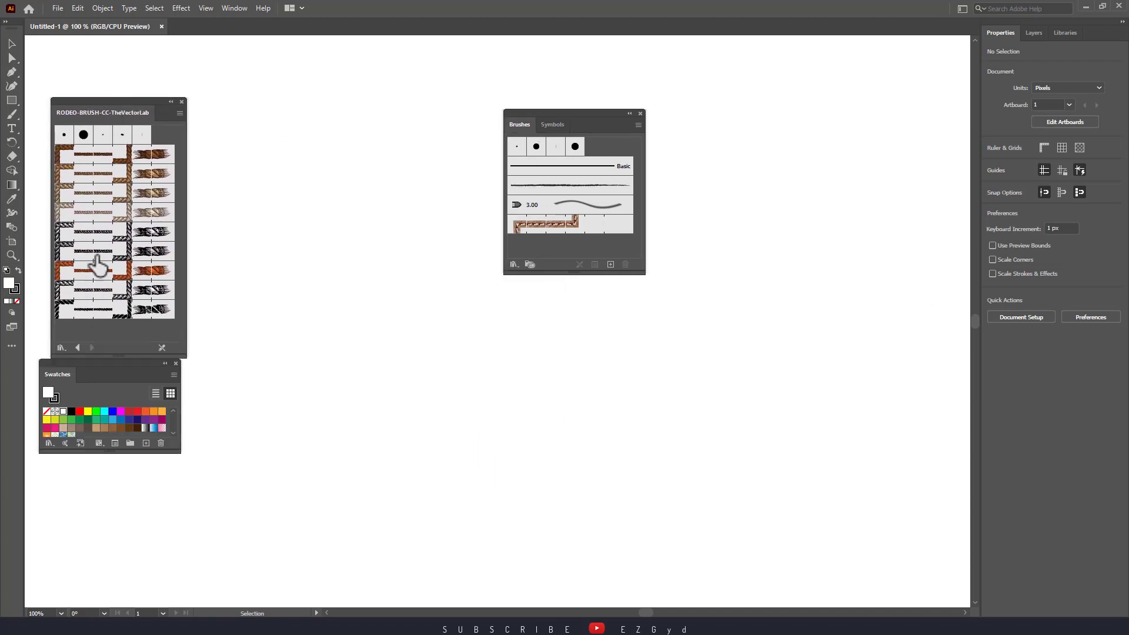
Step: Activate the Paintbrush tool and close the floating Swatches and Brushes panels, keeping only the RODEO-BRUSH-CC-TheVectorLab library open
{"action": "left_click", "coordinate": [11, 115]}
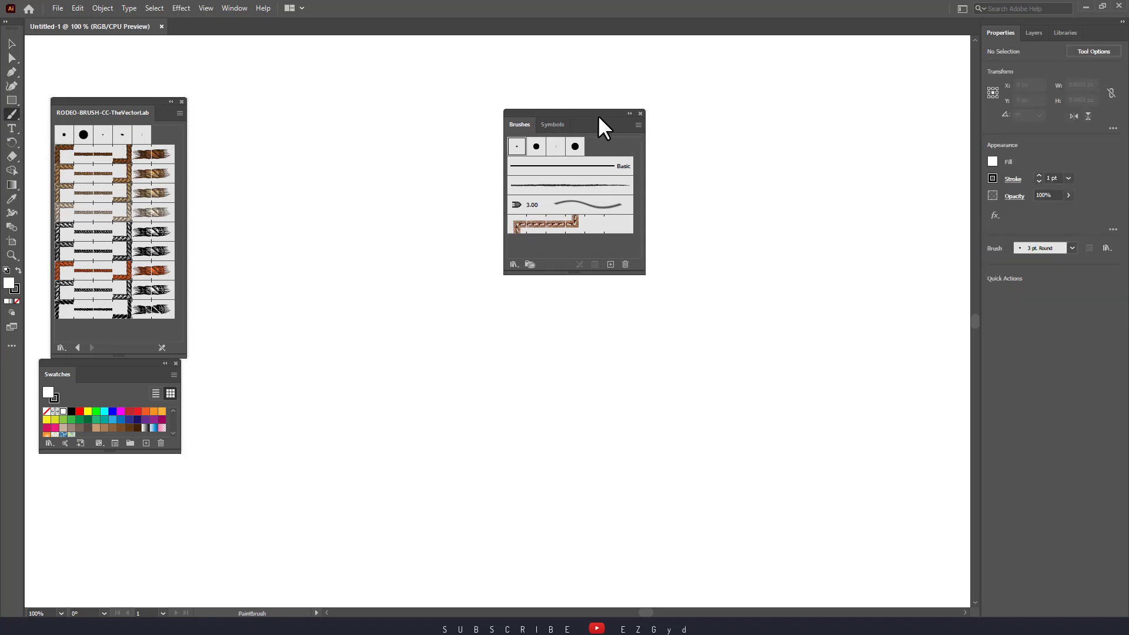
{"action": "left_click_drag", "start_coordinate": [599, 115], "coordinate": [376, 332]}
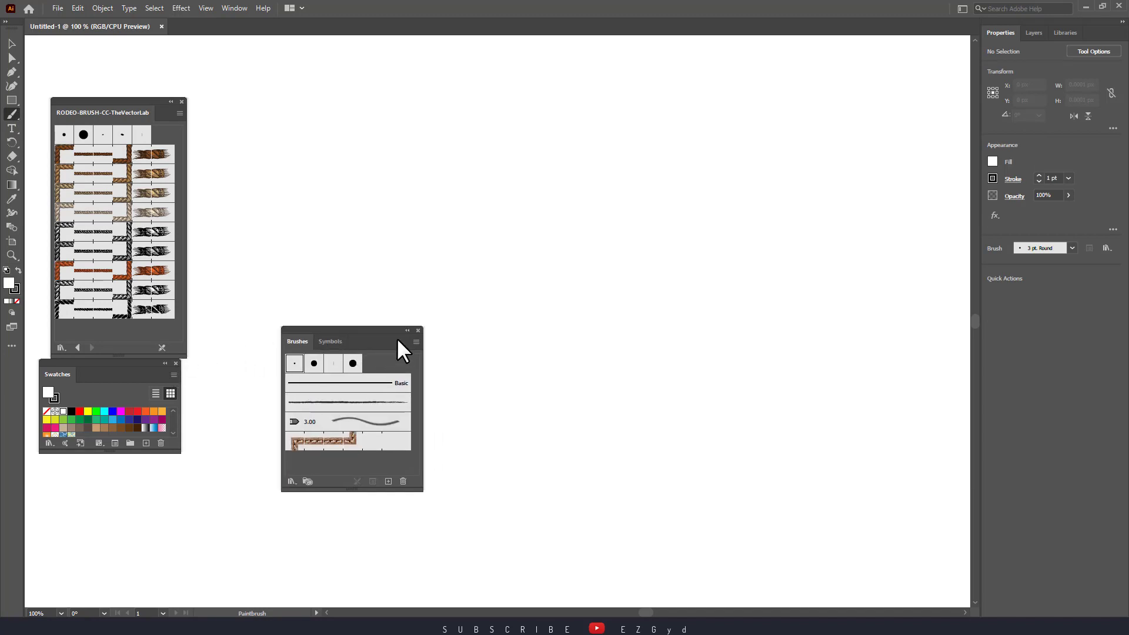
{"action": "left_click", "coordinate": [176, 363]}
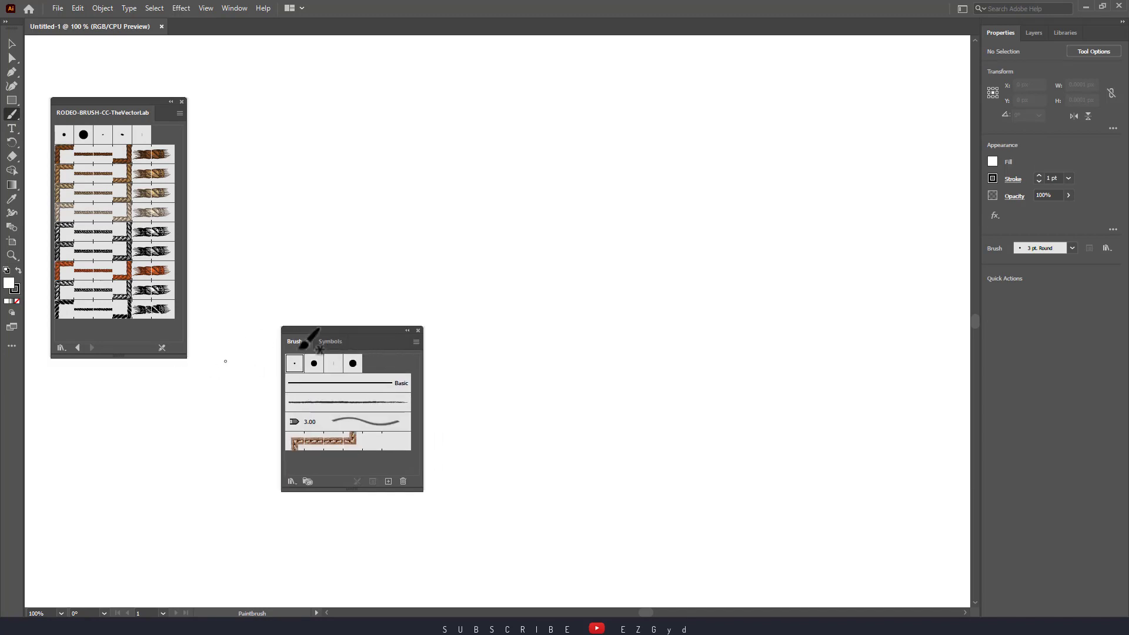
{"action": "left_click", "coordinate": [418, 331]}
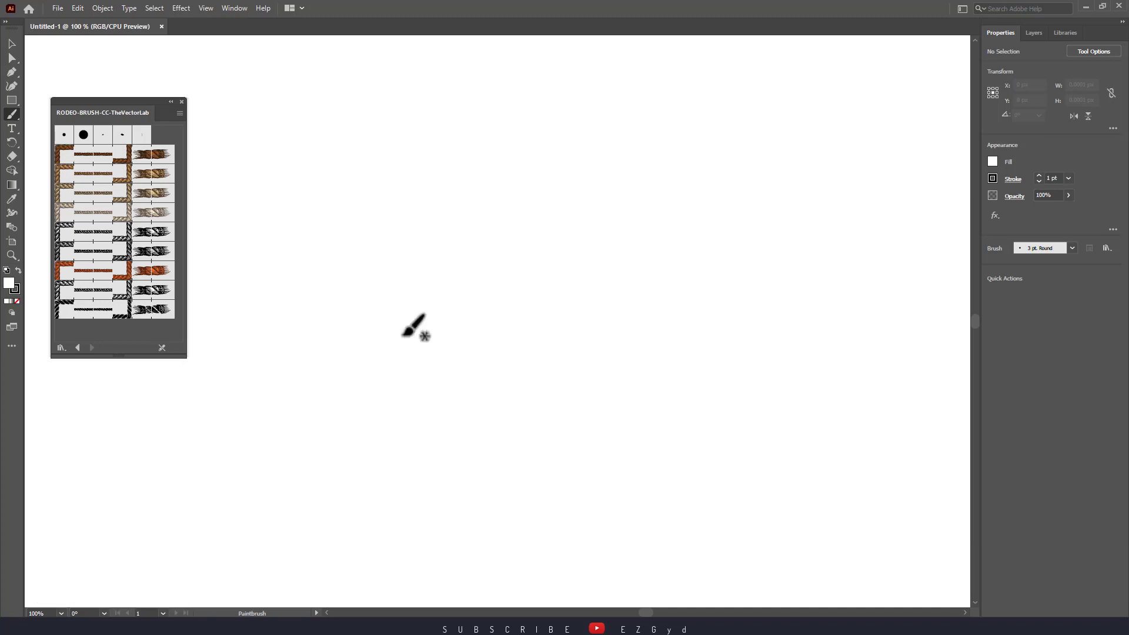
Step: Paint a rope ladder with the light brown rope brush from the library's second row, using two long uprights and three sagging rungs
{"action": "left_click", "coordinate": [152, 175]}
{"action": "left_click", "coordinate": [153, 154]}
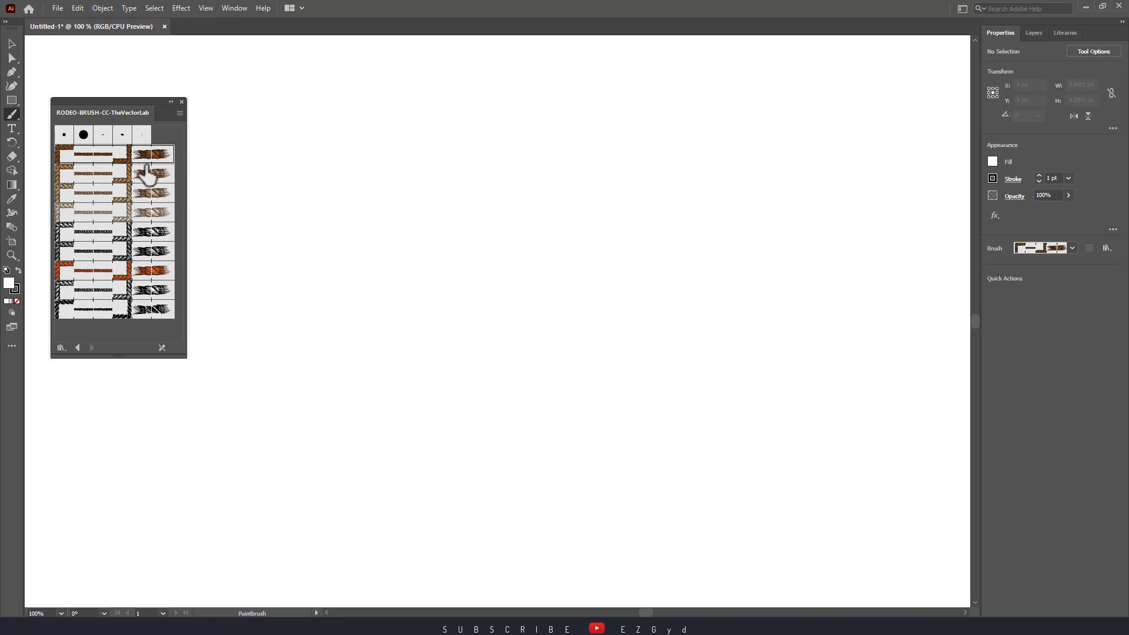
{"action": "left_click", "coordinate": [146, 171]}
{"action": "mouse_move", "coordinate": [338, 134]}
{"action": "left_mouse_down"}
{"action": "mouse_move", "coordinate": [336, 218]}
{"action": "mouse_move", "coordinate": [284, 444]}
{"action": "left_mouse_up"}
{"action": "left_click_drag", "start_coordinate": [414, 166], "coordinate": [377, 454]}
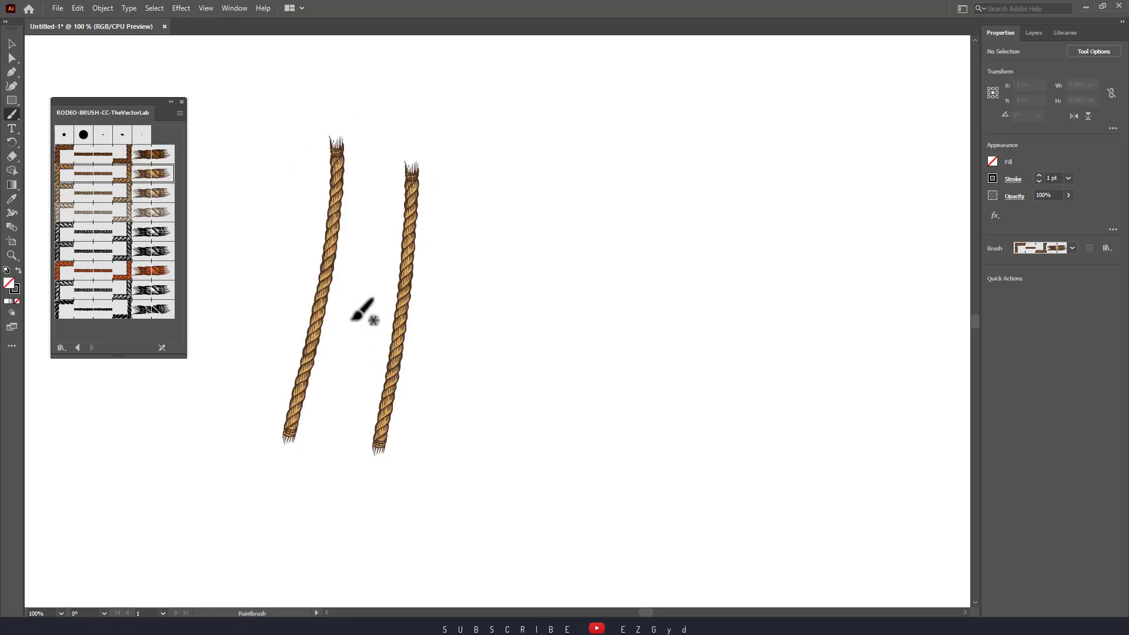
{"action": "left_click_drag", "start_coordinate": [330, 244], "coordinate": [400, 244]}
{"action": "mouse_move", "coordinate": [330, 294]}
{"action": "left_mouse_down"}
{"action": "mouse_move", "coordinate": [382, 316]}
{"action": "mouse_move", "coordinate": [397, 303]}
{"action": "left_mouse_up"}
{"action": "mouse_move", "coordinate": [308, 359]}
{"action": "left_mouse_down"}
{"action": "mouse_move", "coordinate": [355, 371]}
{"action": "mouse_move", "coordinate": [388, 352]}
{"action": "left_mouse_up"}
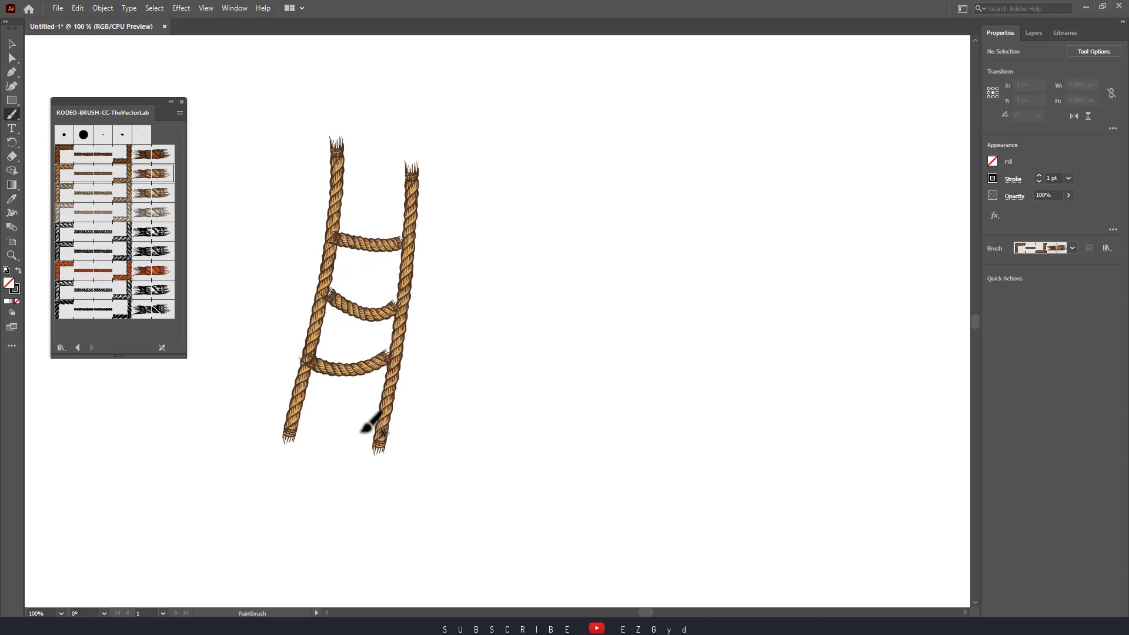
Step: Paint an inward spiral beside the ladder with the orange rope brush and a tall wavy rope beyond it with the black-and-white brush below orange
{"action": "left_click", "coordinate": [148, 271]}
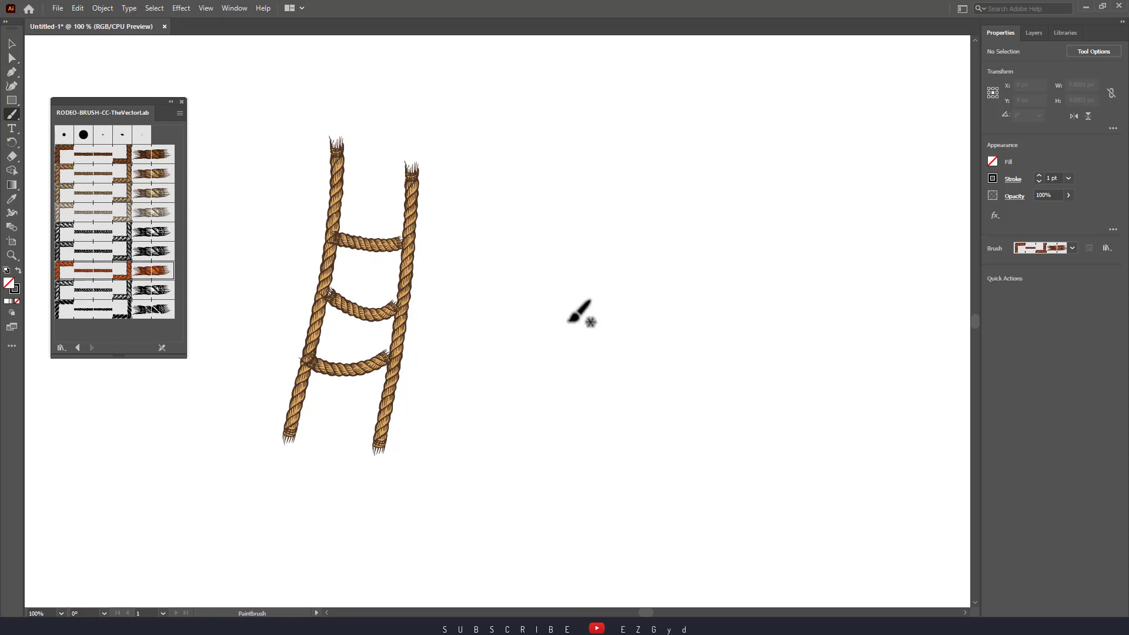
{"action": "mouse_move", "coordinate": [616, 211]}
{"action": "left_mouse_down"}
{"action": "mouse_move", "coordinate": [508, 310]}
{"action": "mouse_move", "coordinate": [525, 463]}
{"action": "mouse_move", "coordinate": [679, 414]}
{"action": "mouse_move", "coordinate": [600, 270]}
{"action": "mouse_move", "coordinate": [533, 336]}
{"action": "mouse_move", "coordinate": [564, 421]}
{"action": "mouse_move", "coordinate": [640, 372]}
{"action": "mouse_move", "coordinate": [592, 327]}
{"action": "mouse_move", "coordinate": [575, 364]}
{"action": "mouse_move", "coordinate": [594, 390]}
{"action": "mouse_move", "coordinate": [613, 382]}
{"action": "mouse_move", "coordinate": [599, 351]}
{"action": "left_mouse_up"}
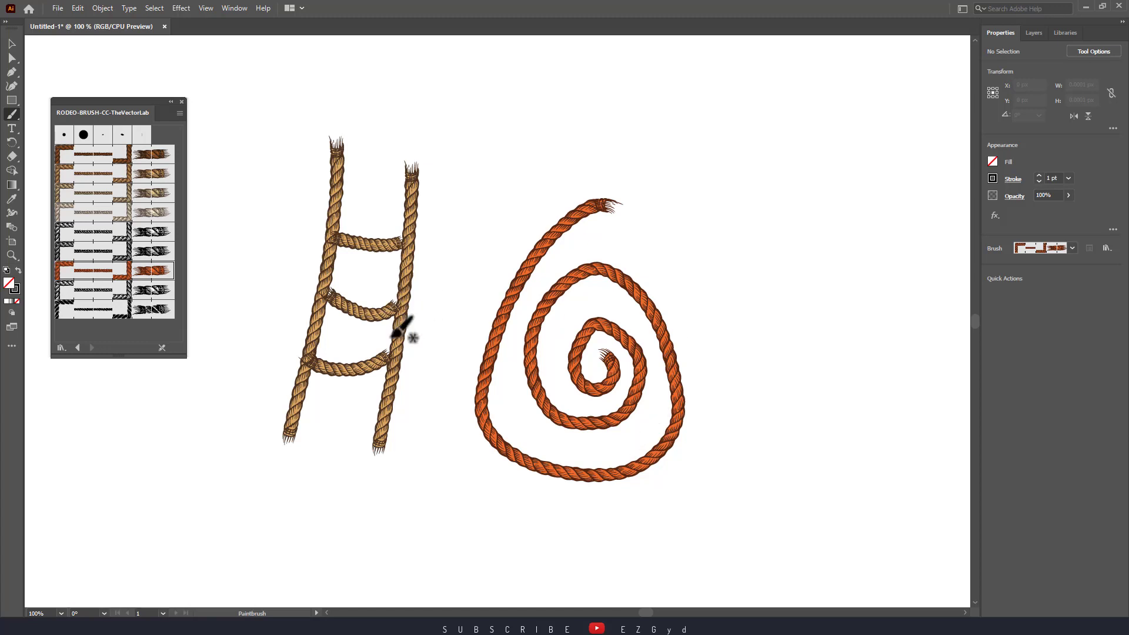
{"action": "left_click", "coordinate": [156, 293]}
{"action": "mouse_move", "coordinate": [800, 97]}
{"action": "left_mouse_down"}
{"action": "mouse_move", "coordinate": [784, 124]}
{"action": "mouse_move", "coordinate": [815, 299]}
{"action": "mouse_move", "coordinate": [873, 415]}
{"action": "left_mouse_up"}
{"action": "mouse_move", "coordinate": [840, 449]}
{"action": "left_mouse_down"}
{"action": "mouse_move", "coordinate": [801, 514]}
{"action": "mouse_move", "coordinate": [898, 571]}
{"action": "left_mouse_up"}
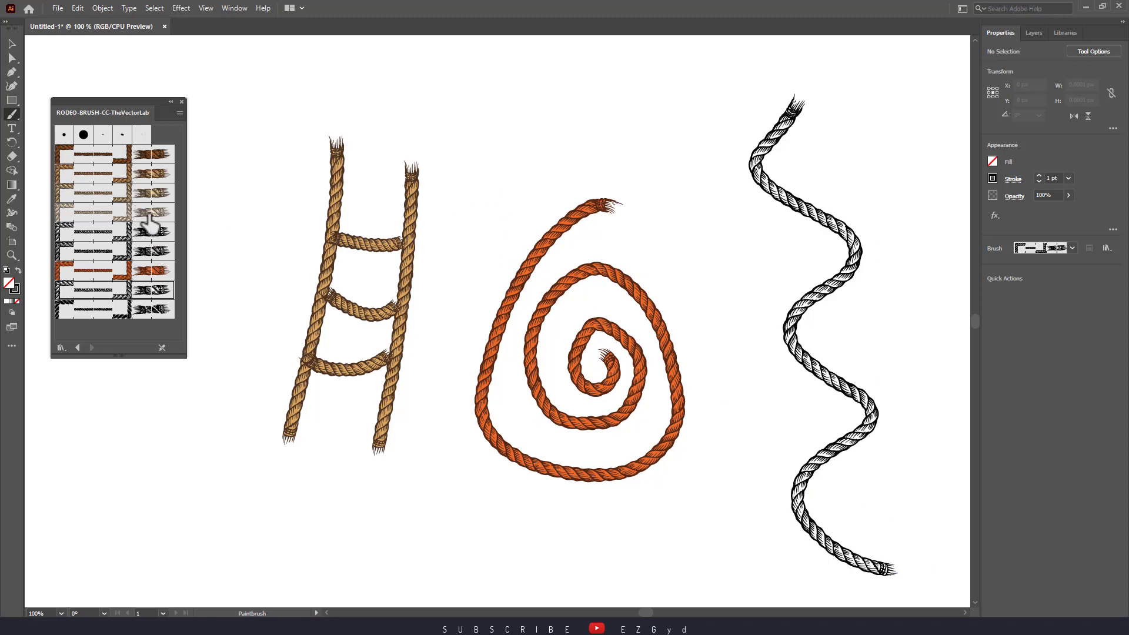
Step: Paint a wavy dark brown rope above the ladder and spiral, and a black rope below them with the library's last brush
{"action": "left_click", "coordinate": [152, 154]}
{"action": "mouse_move", "coordinate": [265, 117]}
{"action": "left_mouse_down"}
{"action": "mouse_move", "coordinate": [316, 69]}
{"action": "mouse_move", "coordinate": [437, 100]}
{"action": "mouse_move", "coordinate": [680, 80]}
{"action": "left_mouse_up"}
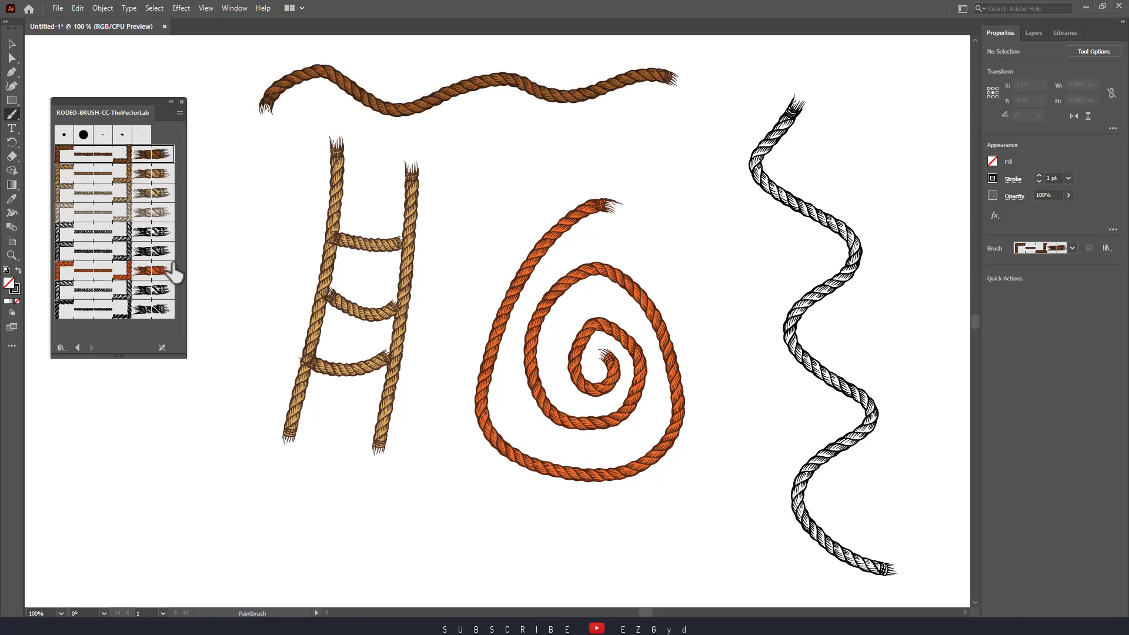
{"action": "left_click", "coordinate": [151, 310]}
{"action": "mouse_move", "coordinate": [134, 522]}
{"action": "left_mouse_down"}
{"action": "mouse_move", "coordinate": [200, 485]}
{"action": "mouse_move", "coordinate": [479, 570]}
{"action": "mouse_move", "coordinate": [599, 551]}
{"action": "left_mouse_up"}
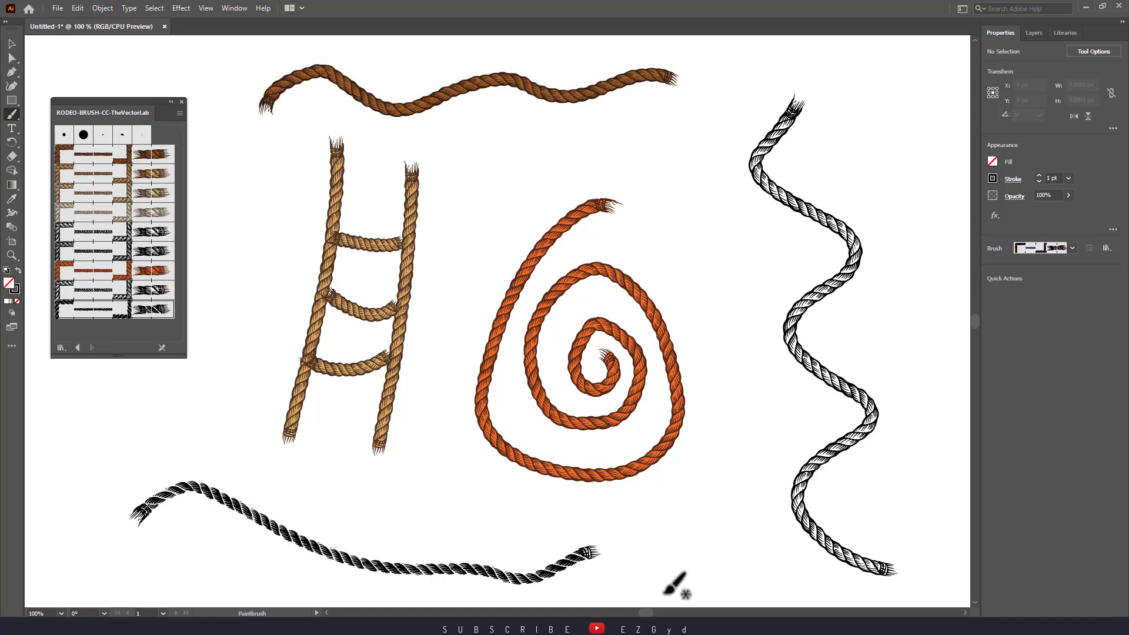
Step: Paint a short grey-shaded rope left of the ladder and a long beige rope curving over and down past the orange spiral
{"action": "left_click", "coordinate": [151, 251]}
{"action": "mouse_move", "coordinate": [281, 145]}
{"action": "left_mouse_down"}
{"action": "mouse_move", "coordinate": [252, 216]}
{"action": "mouse_move", "coordinate": [244, 400]}
{"action": "left_mouse_up"}
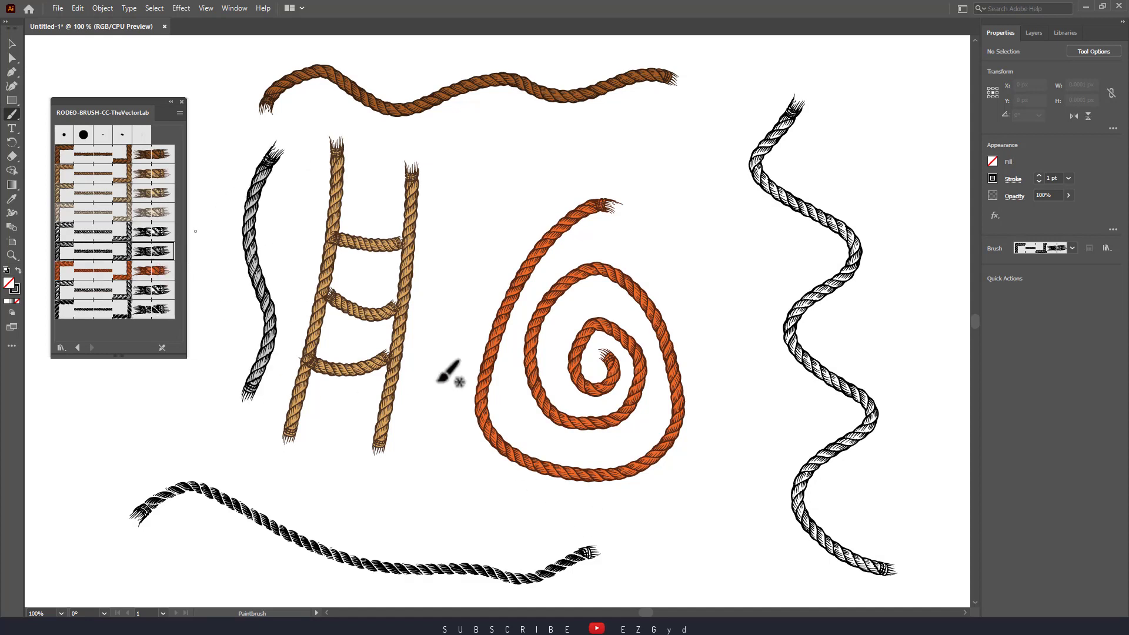
{"action": "left_click", "coordinate": [152, 213]}
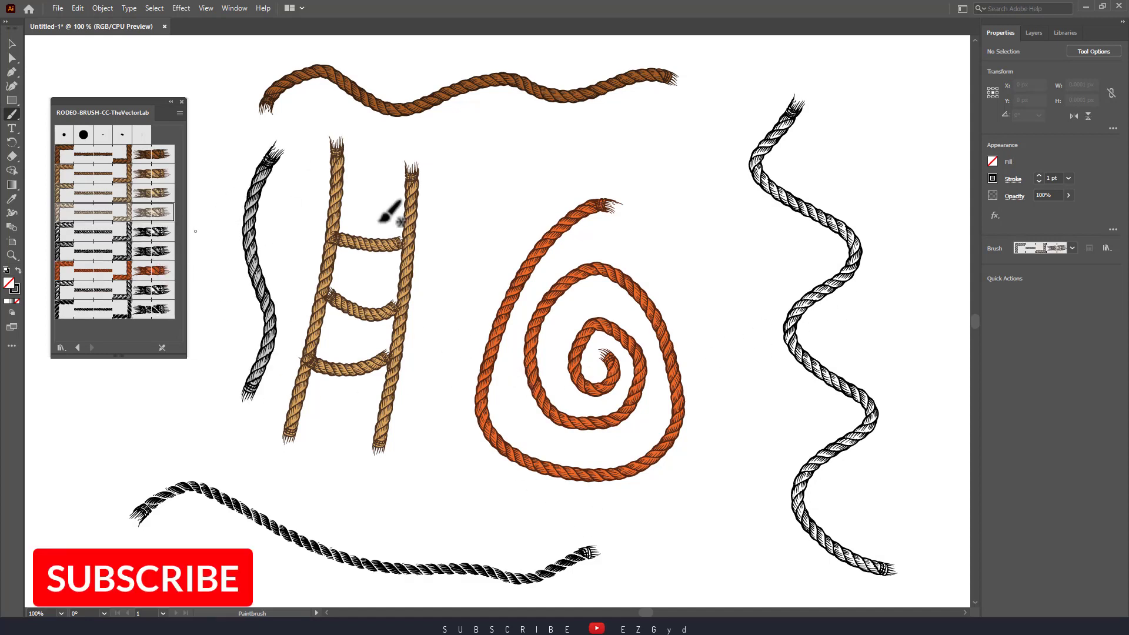
{"action": "mouse_move", "coordinate": [480, 185]}
{"action": "left_mouse_down"}
{"action": "mouse_move", "coordinate": [538, 155]}
{"action": "mouse_move", "coordinate": [630, 155]}
{"action": "mouse_move", "coordinate": [683, 180]}
{"action": "mouse_move", "coordinate": [702, 226]}
{"action": "mouse_move", "coordinate": [703, 283]}
{"action": "mouse_move", "coordinate": [737, 371]}
{"action": "mouse_move", "coordinate": [734, 480]}
{"action": "mouse_move", "coordinate": [756, 553]}
{"action": "left_mouse_up"}
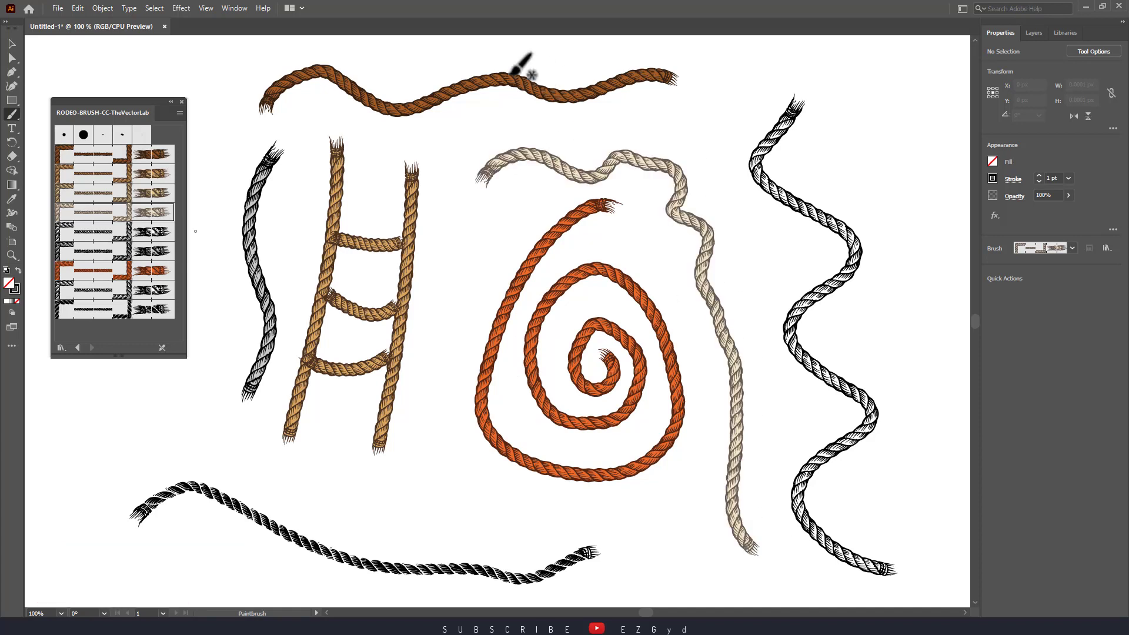
Step: Close the RODEO-BRUSH-CC-TheVectorLab library and switch to the Selection tool
{"action": "left_click", "coordinate": [182, 102]}
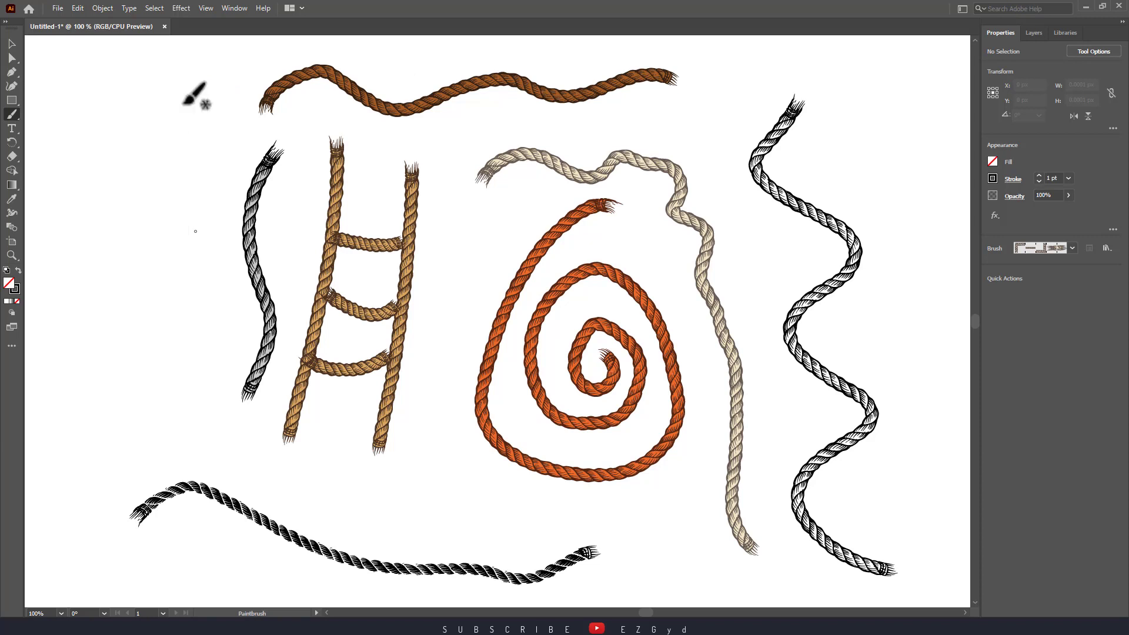
{"action": "left_click", "coordinate": [12, 44]}
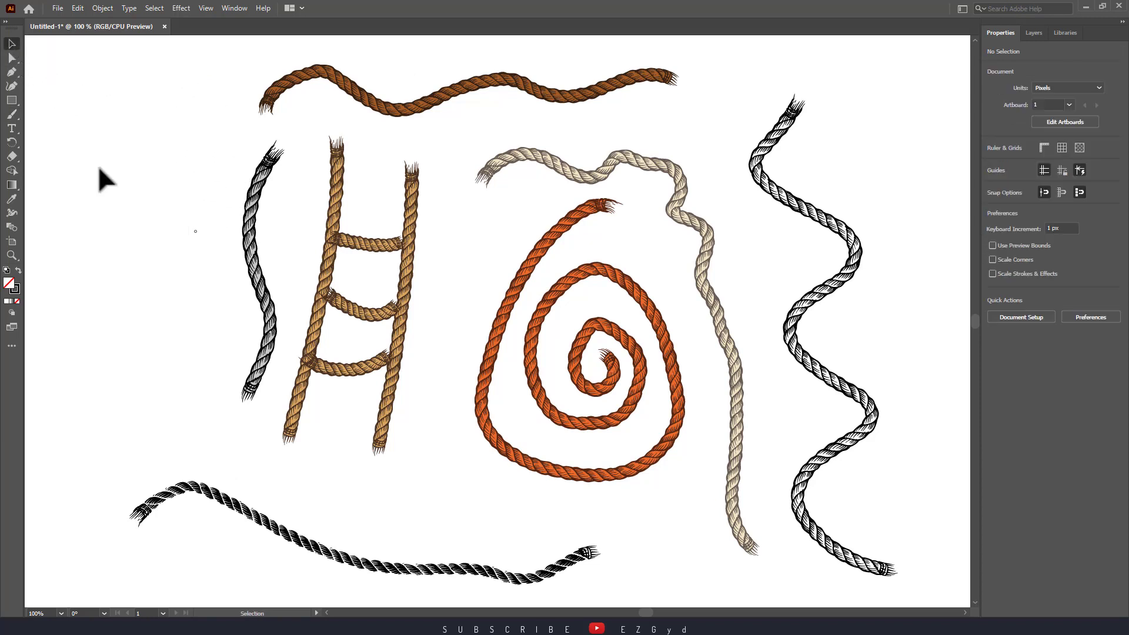